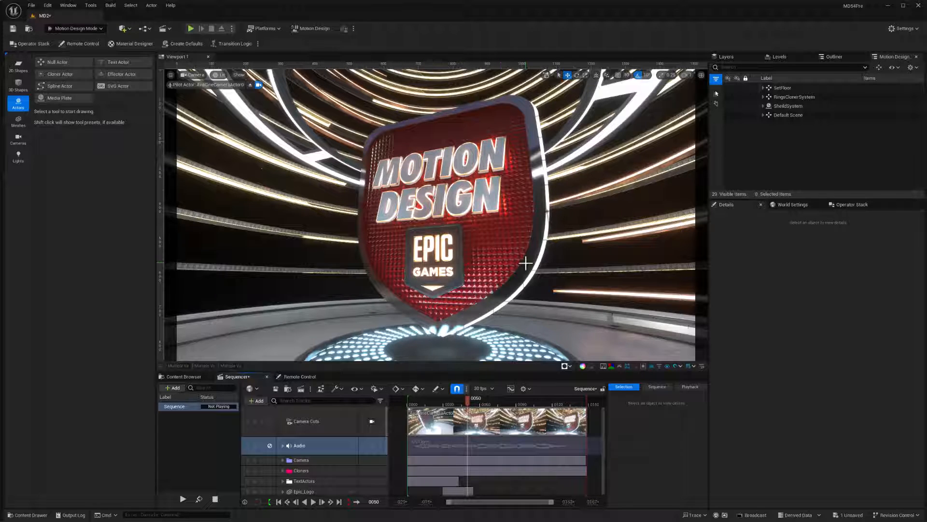
Step: Bring up the Windows task switcher over the finished Motion Design shield scene
{"action": "key", "text": "alt+Tab"}
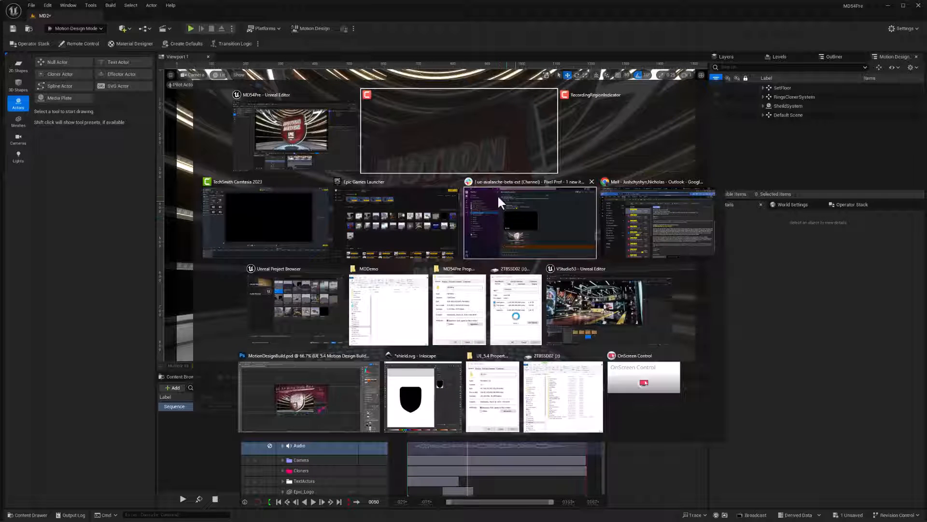
Step: In the launcher Library, start adding an engine version, view the version list, then cancel the pending install
{"action": "left_click", "coordinate": [406, 239]}
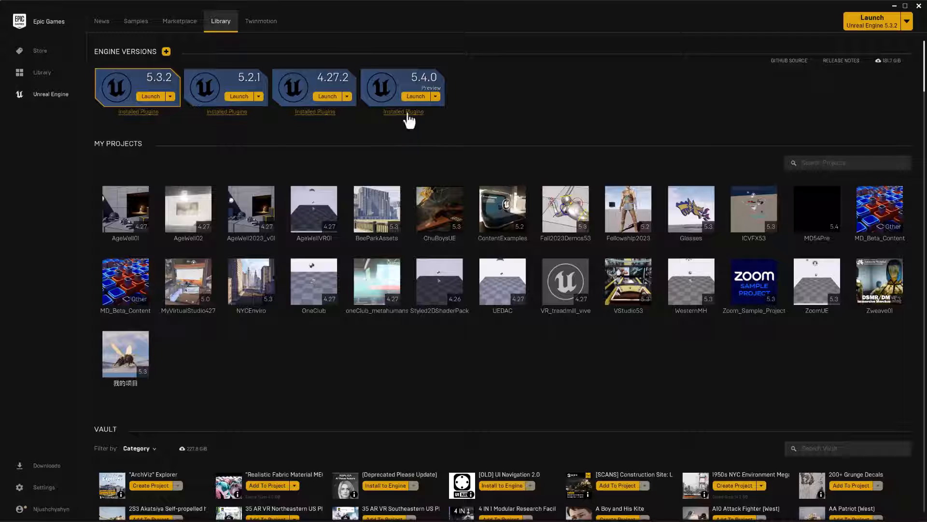
{"action": "left_click", "coordinate": [166, 52]}
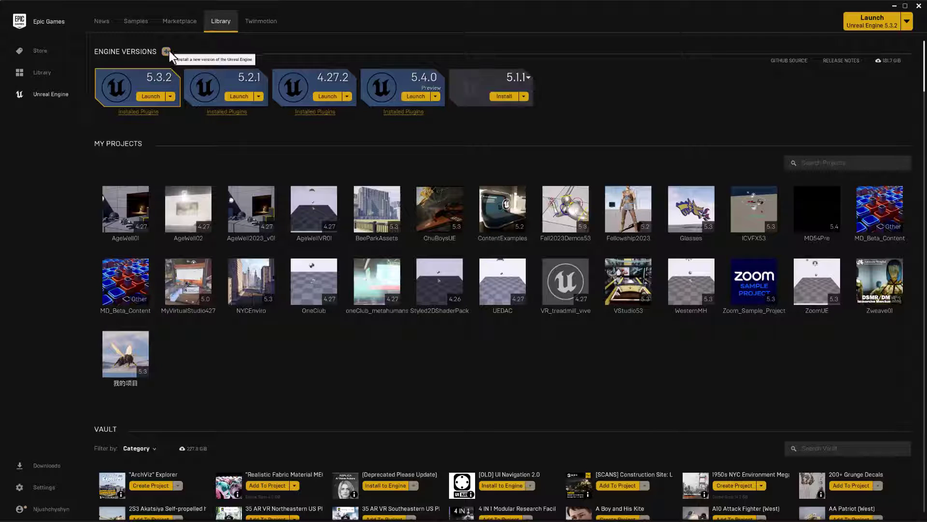
{"action": "left_click", "coordinate": [529, 78]}
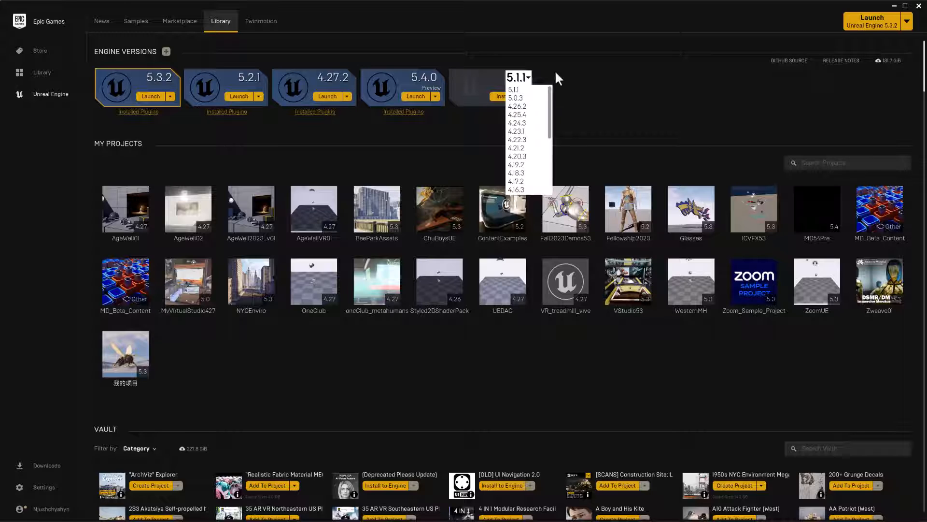
{"action": "left_click", "coordinate": [455, 73]}
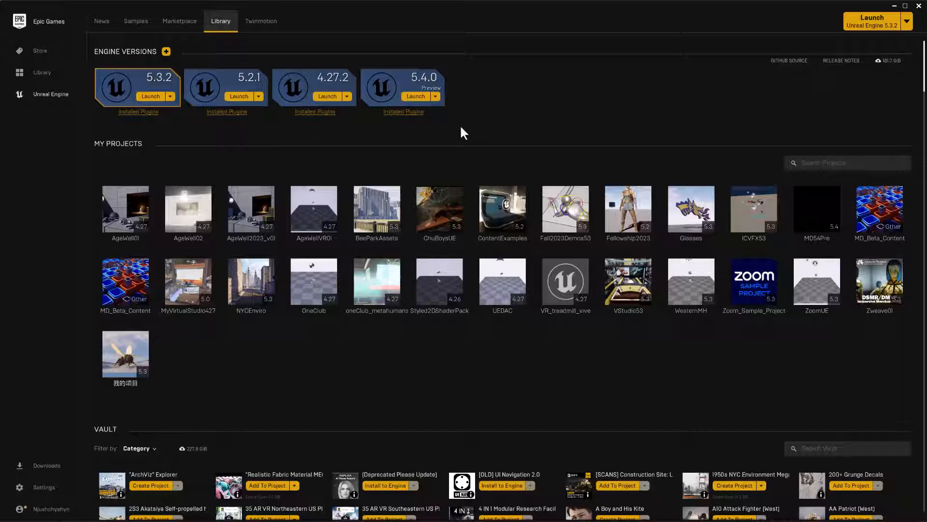
{"action": "key", "text": "alt+Tab"}
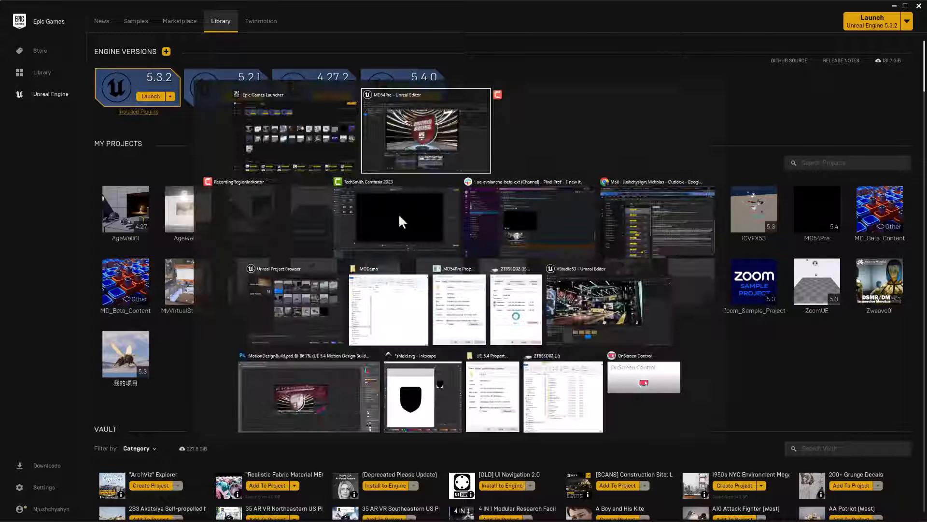
{"action": "mouse_move", "coordinate": [395, 218]}
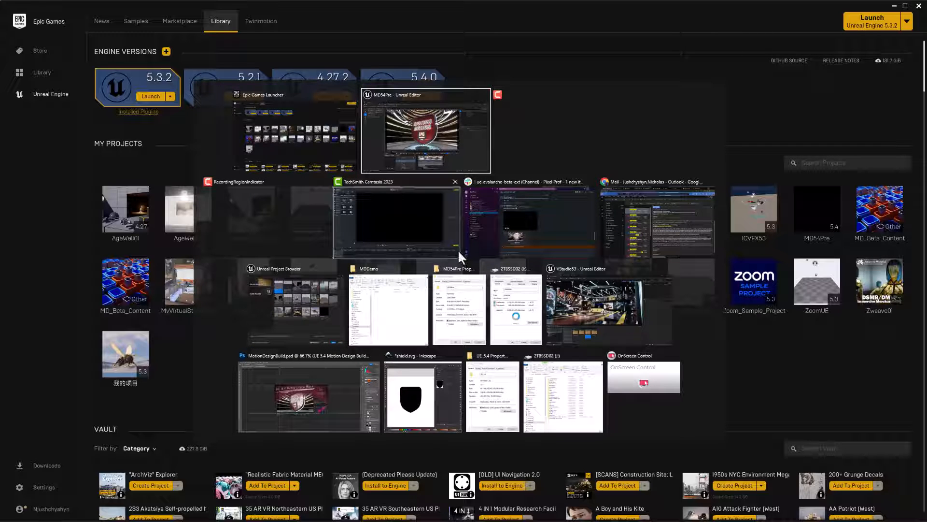
Step: Review the UE_5.4 folder's 126 GB size on disk, then show the 5.4.0 engine's extra options
{"action": "left_click", "coordinate": [492, 419]}
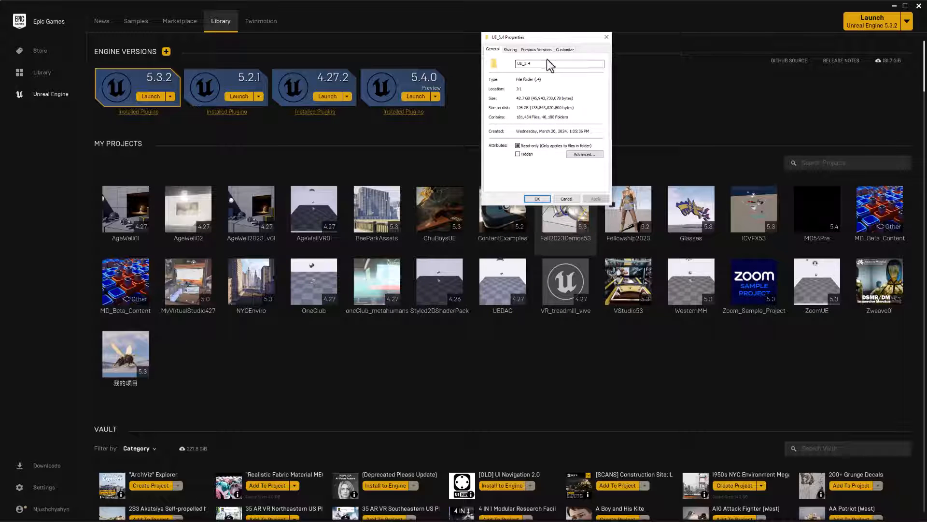
{"action": "left_click_drag", "start_coordinate": [548, 38], "coordinate": [549, 56]}
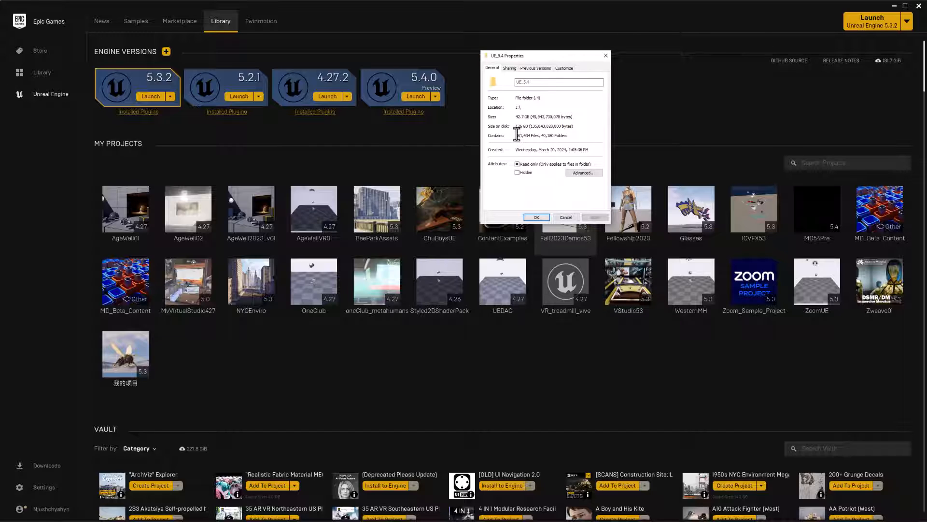
{"action": "left_click_drag", "start_coordinate": [516, 126], "coordinate": [523, 128]}
{"action": "left_click", "coordinate": [436, 97]}
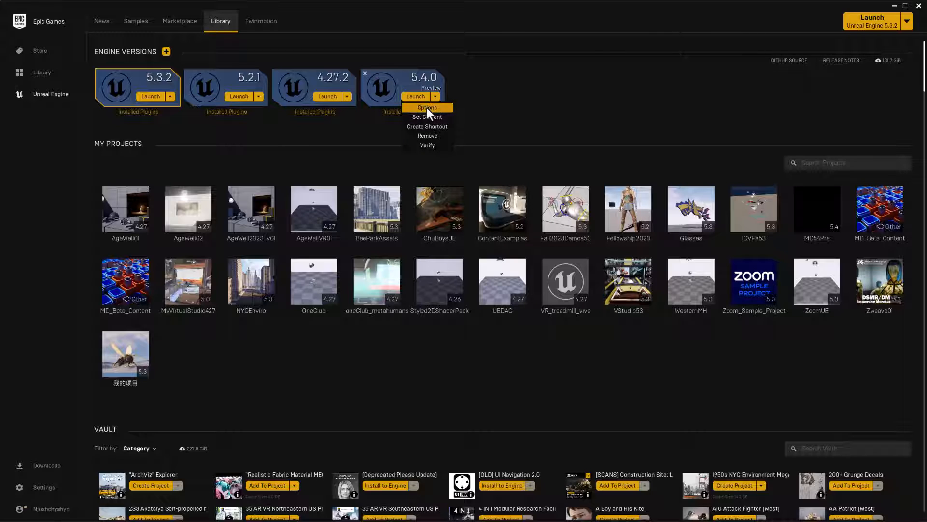
Step: Review the 5.4.0 installation options with Starter Content checked, then close without applying
{"action": "left_click", "coordinate": [426, 107]}
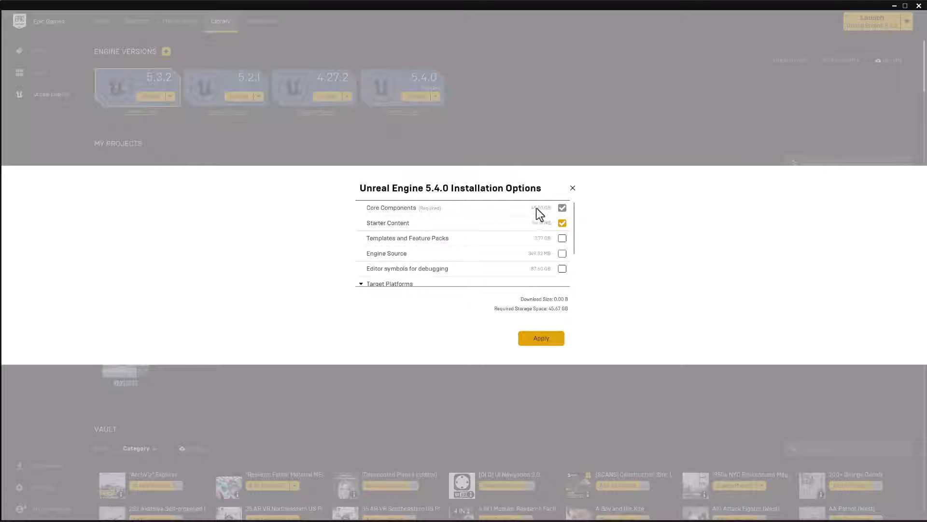
{"action": "left_click", "coordinate": [562, 223]}
{"action": "scroll", "coordinate": [436, 256], "scroll_direction": "down", "scroll_amount": 1}
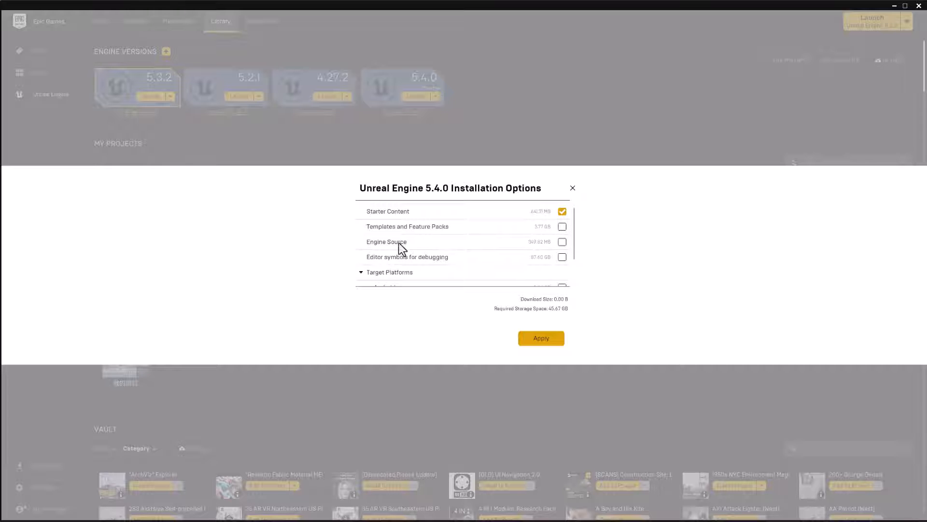
{"action": "scroll", "coordinate": [392, 240], "scroll_direction": "down", "scroll_amount": 1}
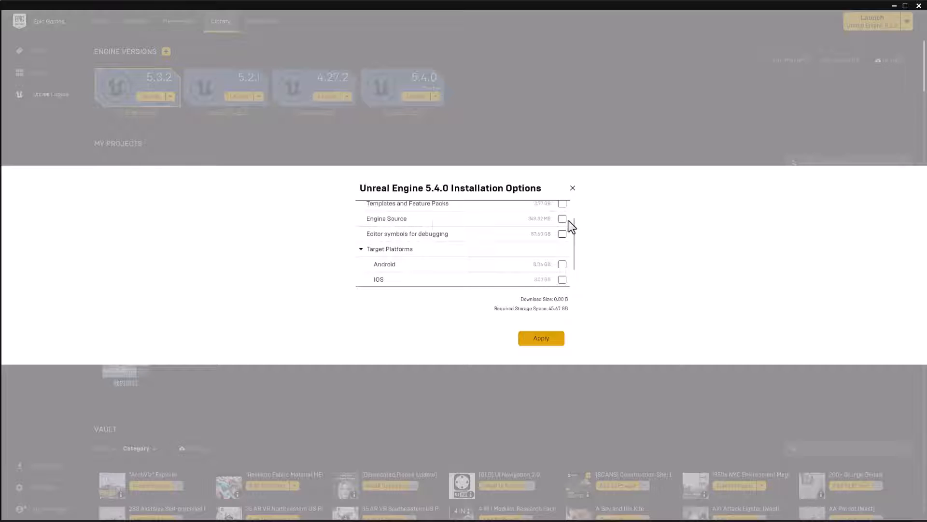
{"action": "scroll", "coordinate": [474, 238], "scroll_direction": "down", "scroll_amount": 2}
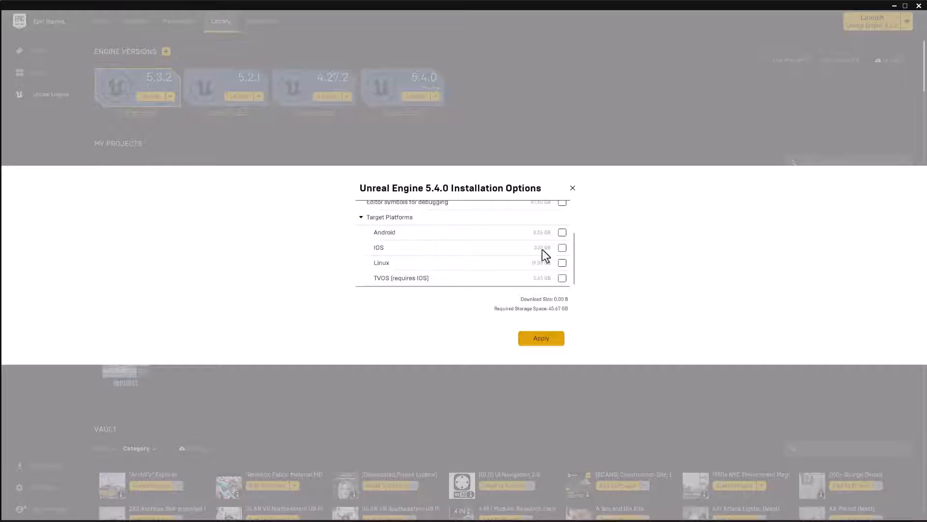
{"action": "left_click_drag", "start_coordinate": [575, 274], "coordinate": [577, 225]}
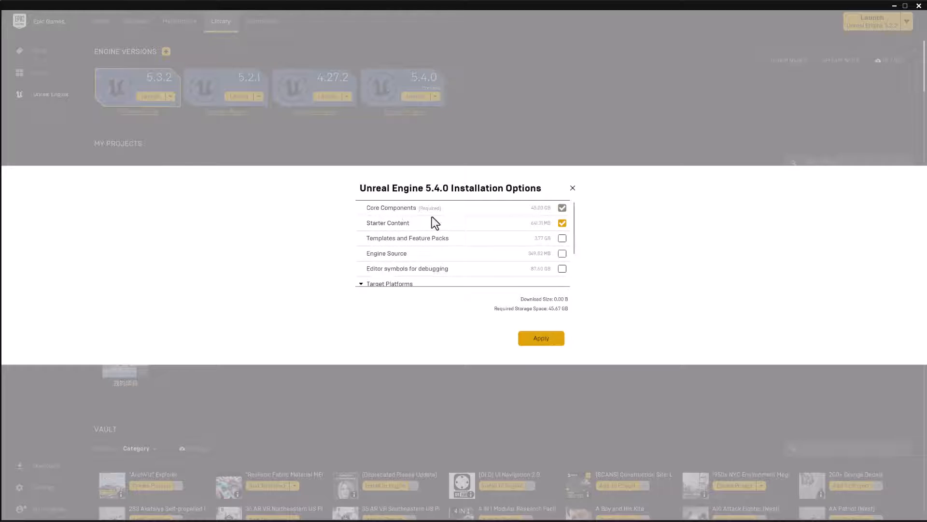
{"action": "left_click", "coordinate": [573, 190]}
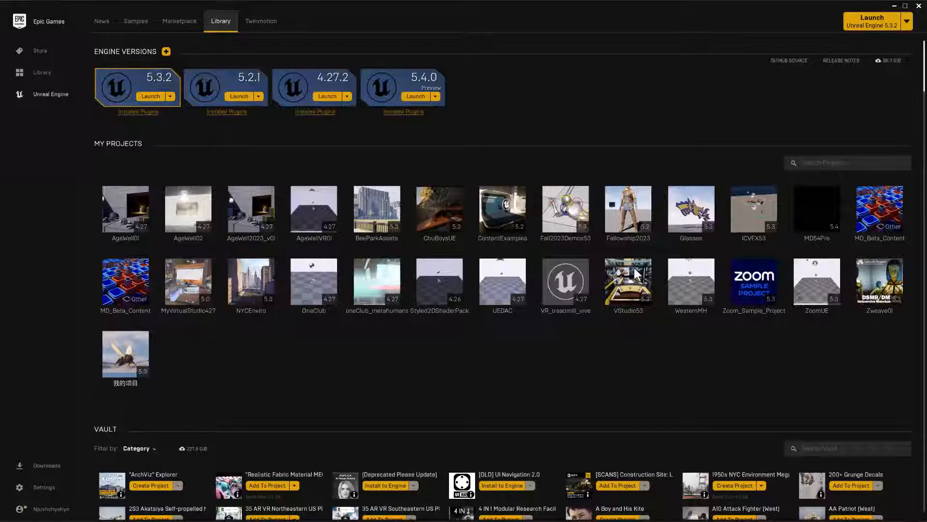
Step: Dismiss the UE_5.4 folder properties window and bring up the task switcher
{"action": "key", "text": "alt+Tab"}
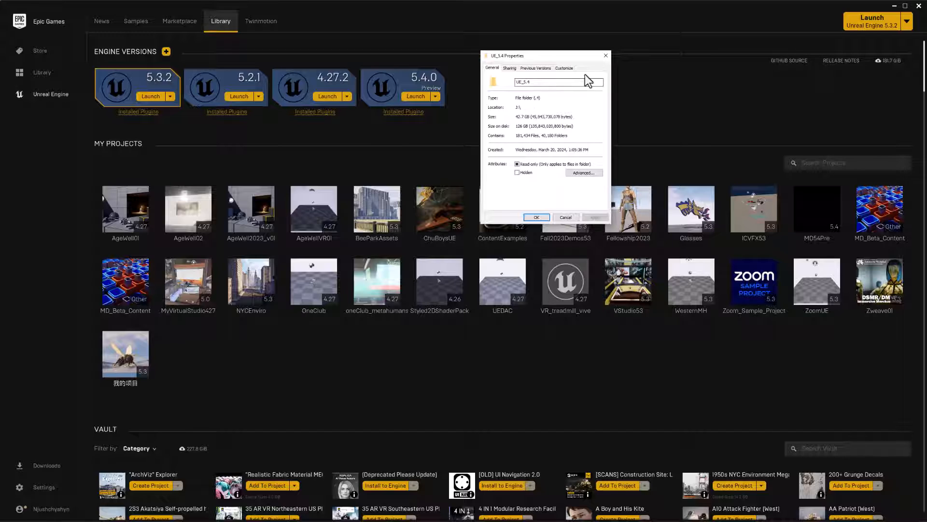
{"action": "left_click", "coordinate": [691, 105]}
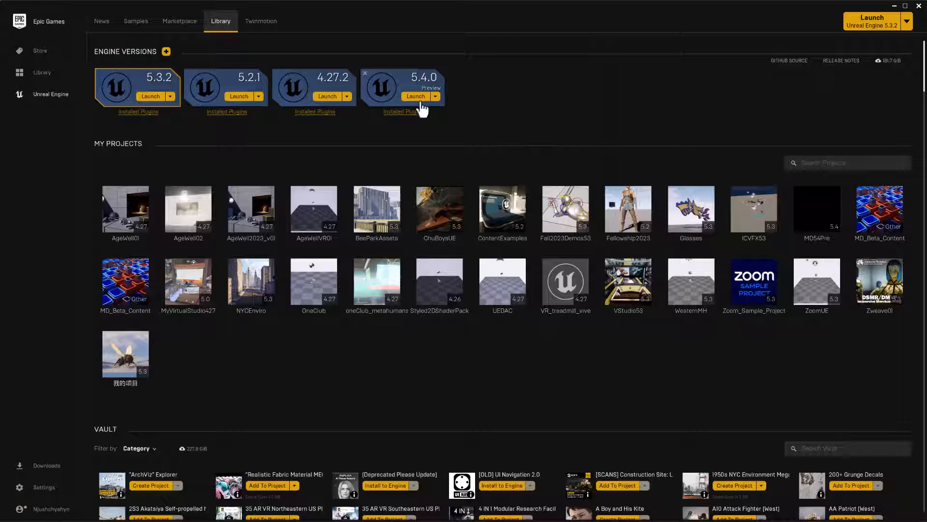
{"action": "key", "text": "alt+Tab"}
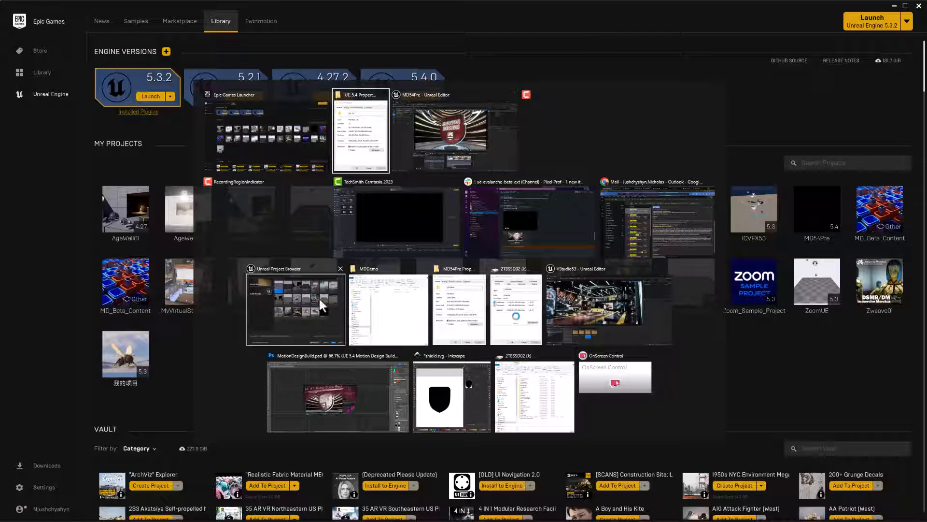
Step: Create a Blank Blueprint project named DemoThingy from the Unreal Project Browser
{"action": "left_click", "coordinate": [319, 301]}
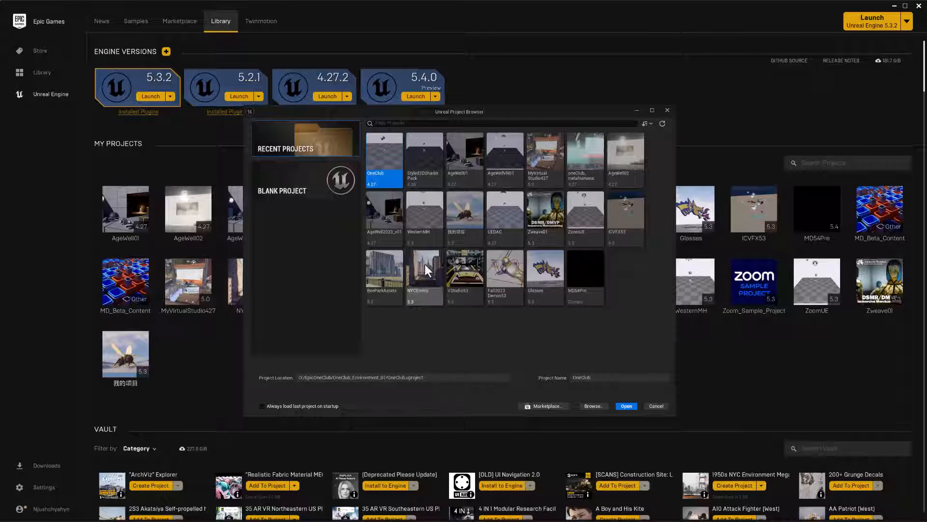
{"action": "left_click", "coordinate": [295, 179]}
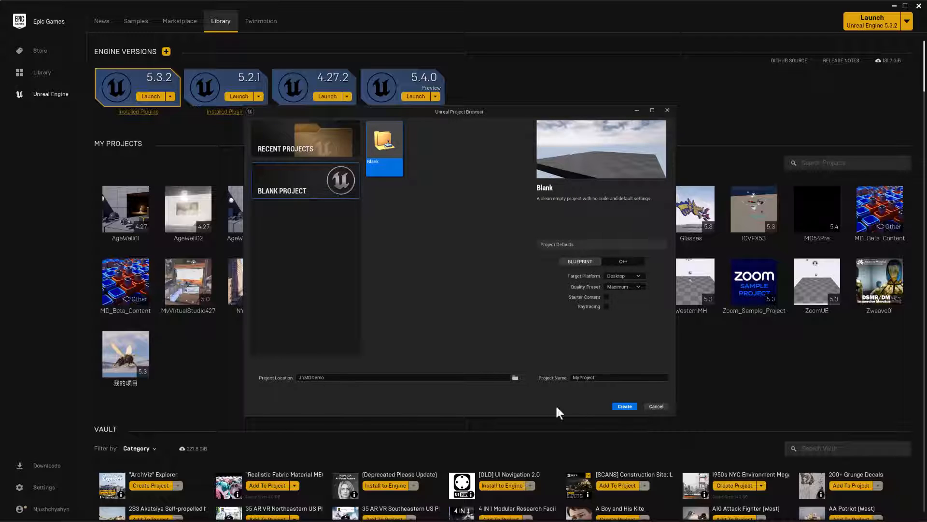
{"action": "double_click", "coordinate": [579, 378]}
{"action": "type", "text": "DemoThingy"}
{"action": "left_click", "coordinate": [623, 406]}
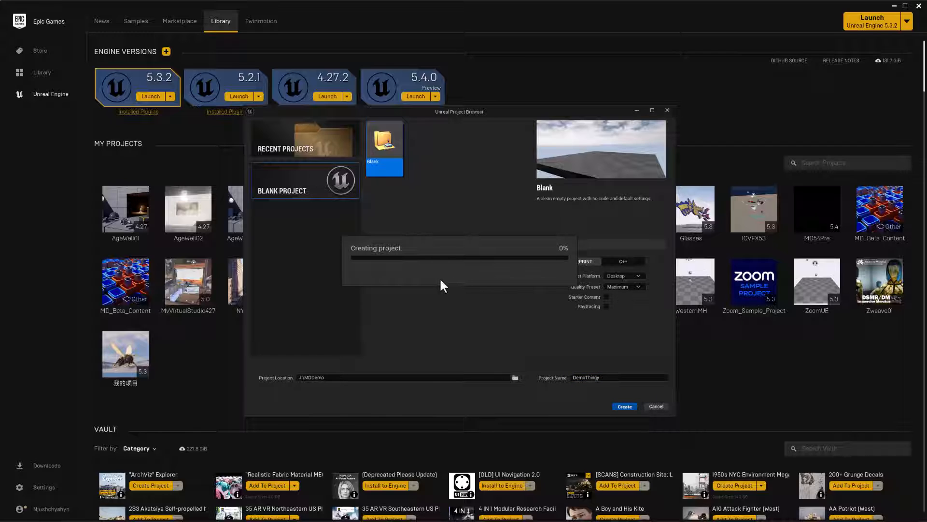
{"action": "key", "text": "alt+Tab"}
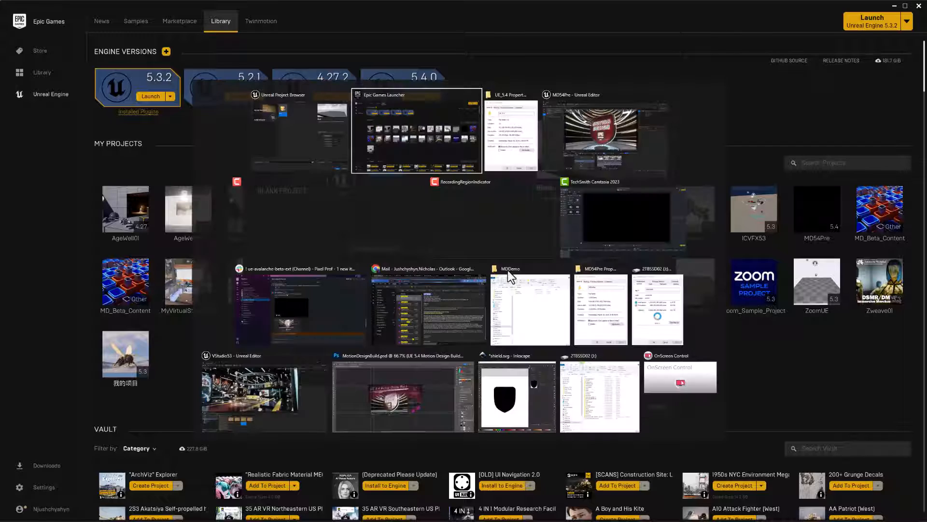
Step: Show the Motion Design project's top-level Content folder, then bring the Epic Games Launcher to front
{"action": "key", "text": "Tab"}
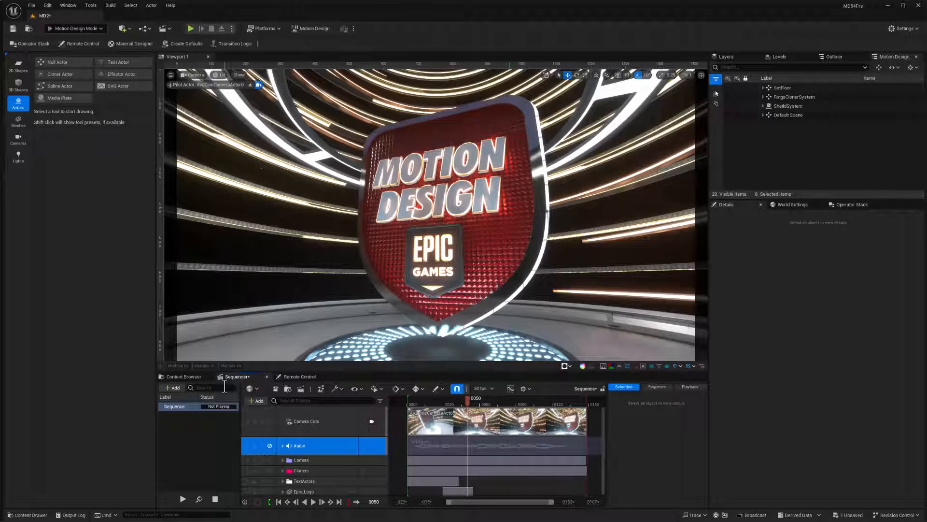
{"action": "left_click", "coordinate": [183, 375]}
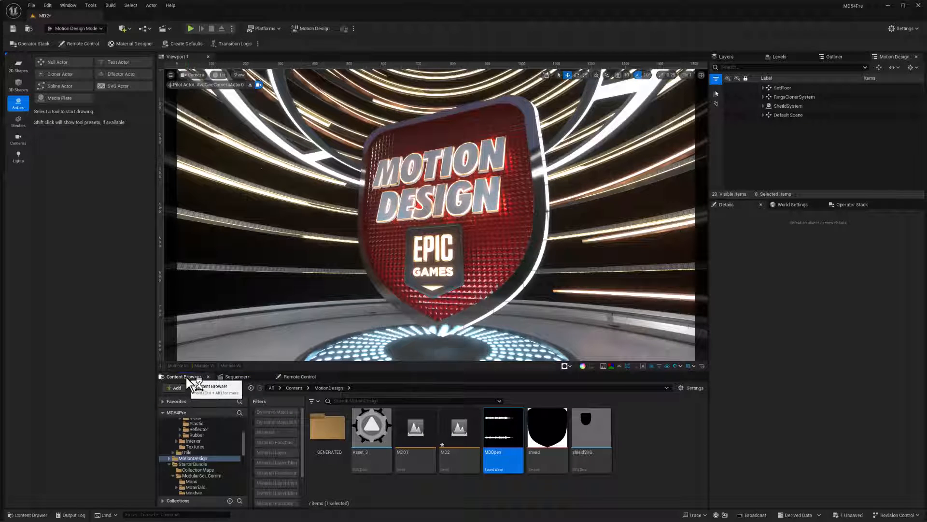
{"action": "left_click", "coordinate": [295, 388]}
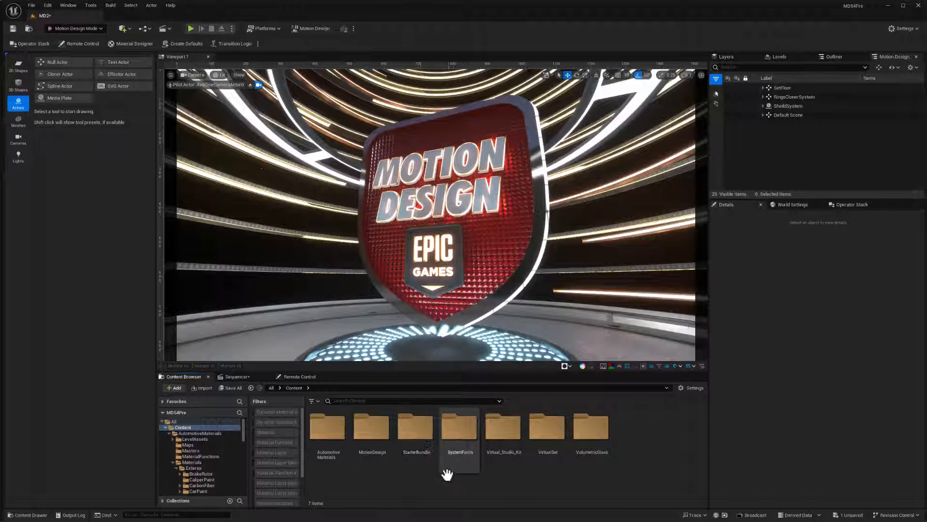
{"action": "key", "text": "alt+Tab"}
{"action": "left_click", "coordinate": [412, 148]}
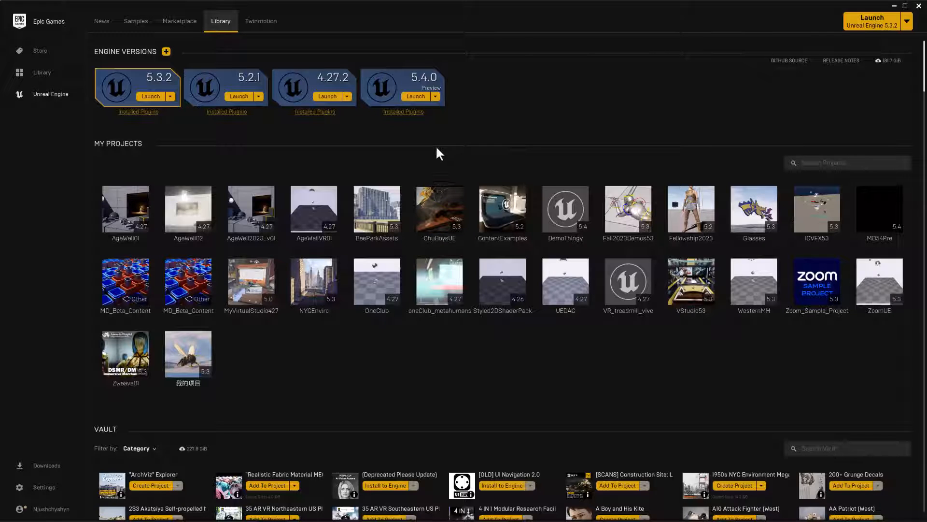
{"action": "left_click", "coordinate": [137, 21]}
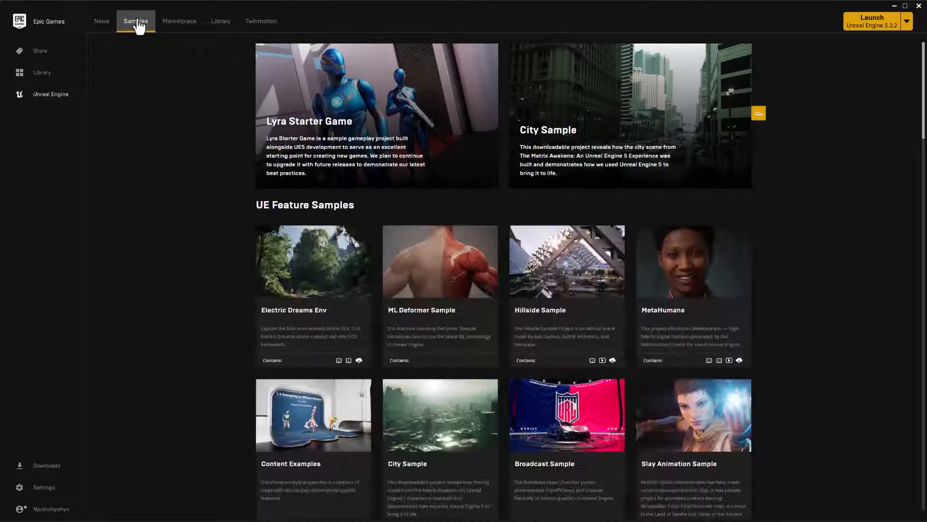
{"action": "scroll", "coordinate": [562, 290], "scroll_direction": "down", "scroll_amount": 3}
{"action": "scroll", "coordinate": [561, 291], "scroll_direction": "down", "scroll_amount": 2}
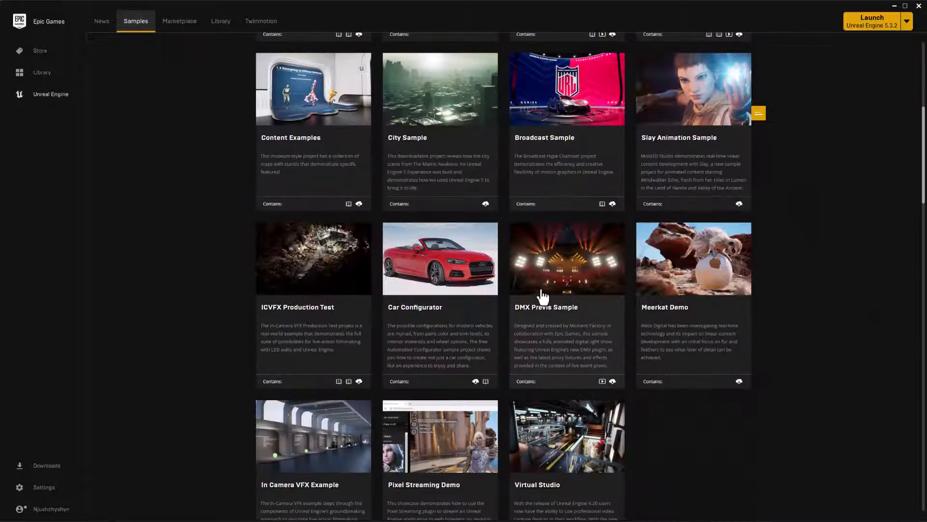
{"action": "scroll", "coordinate": [558, 471], "scroll_direction": "down", "scroll_amount": 1}
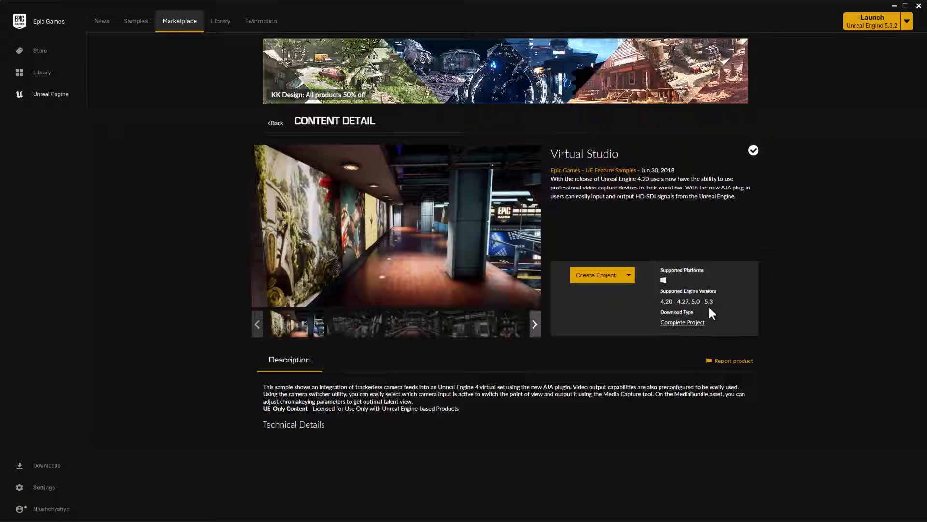
{"action": "left_click", "coordinate": [220, 21]}
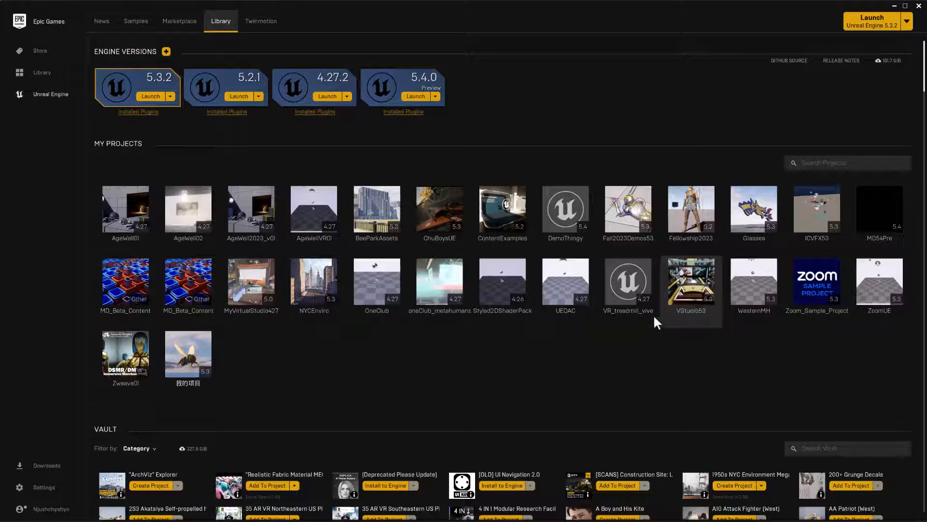
{"action": "key", "text": "alt+Tab"}
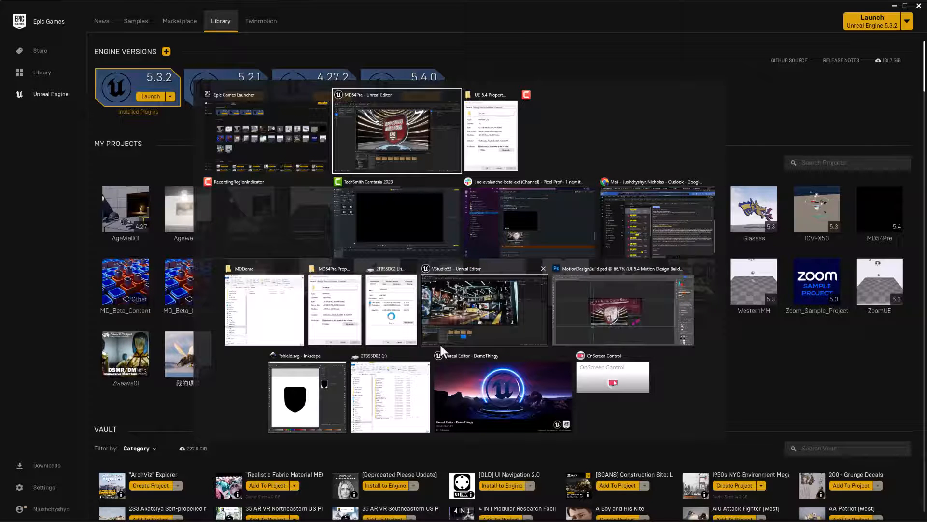
Step: Start migrating VStudio53's Virtual_Studio_Kit folder with dependencies, then cancel the destination choice
{"action": "left_click", "coordinate": [498, 311]}
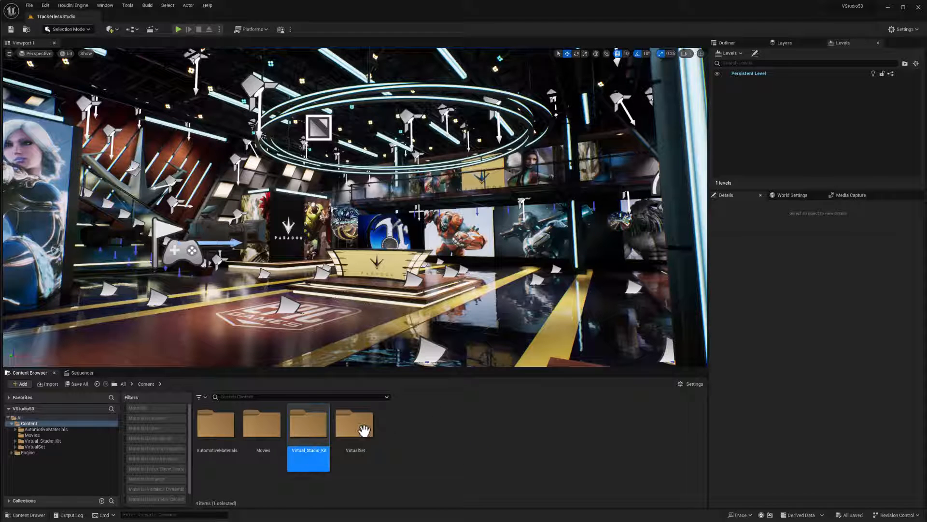
{"action": "right_click", "coordinate": [321, 429]}
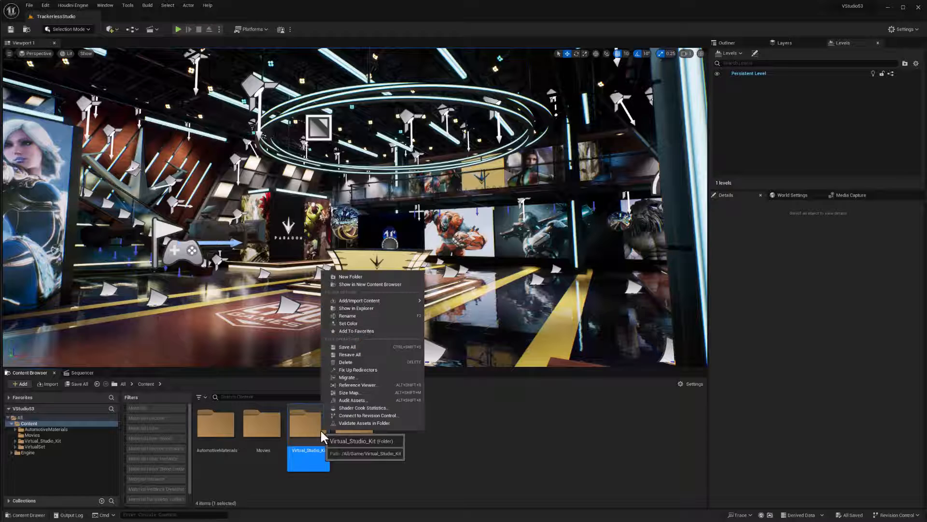
{"action": "left_click", "coordinate": [346, 379]}
{"action": "left_click", "coordinate": [508, 350]}
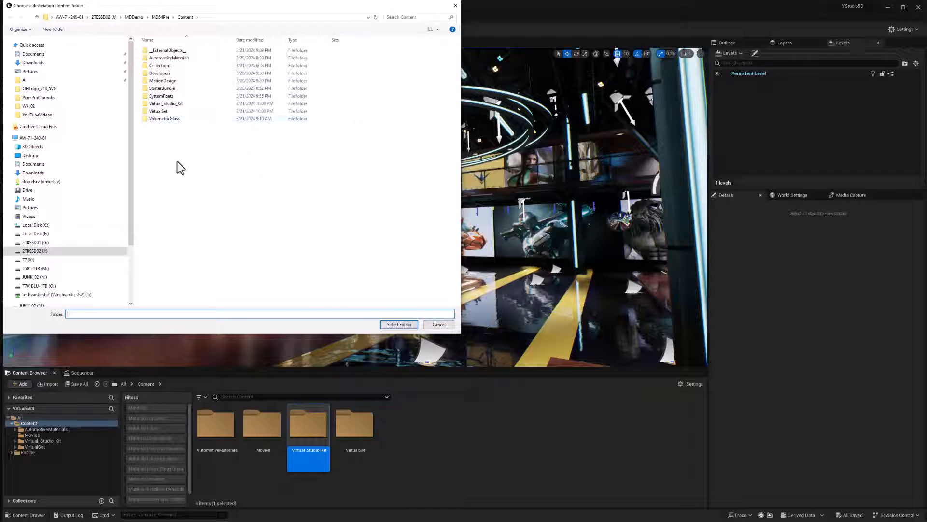
{"action": "left_click", "coordinate": [436, 325]}
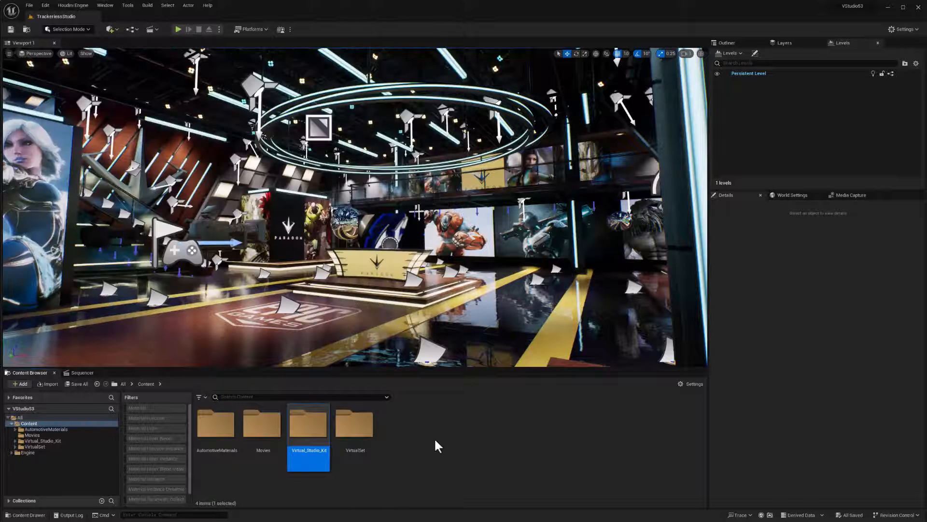
{"action": "key", "text": "alt+Tab"}
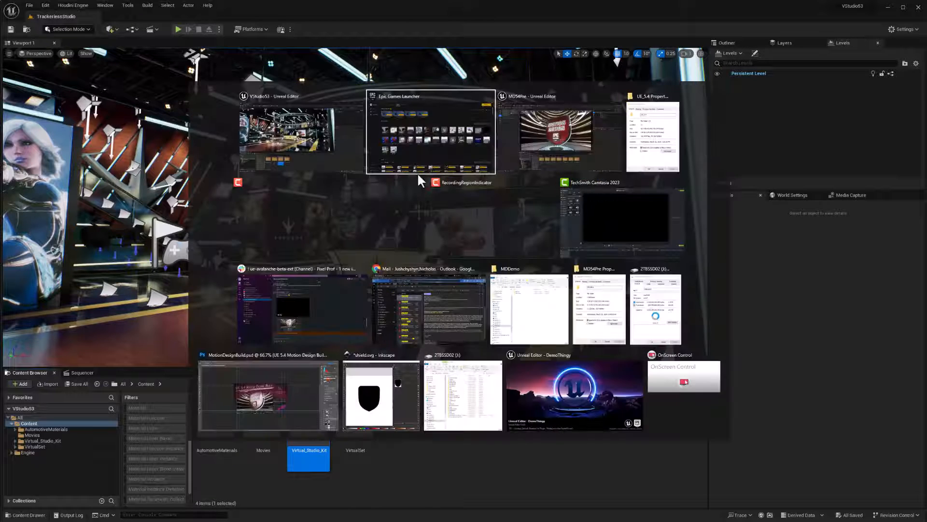
Step: Search the Marketplace for 'automotive' and filter to free products only
{"action": "left_click", "coordinate": [428, 145]}
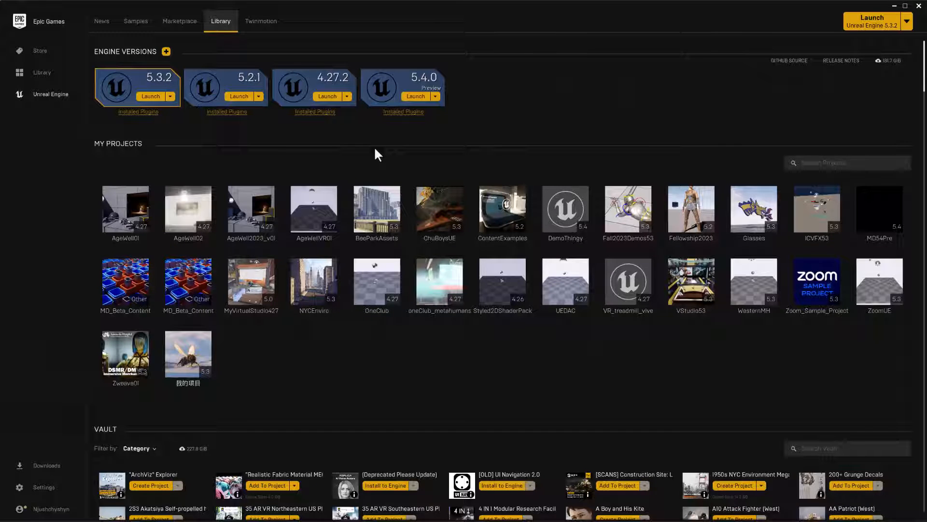
{"action": "left_click", "coordinate": [179, 21]}
{"action": "type", "text": "automotive"}
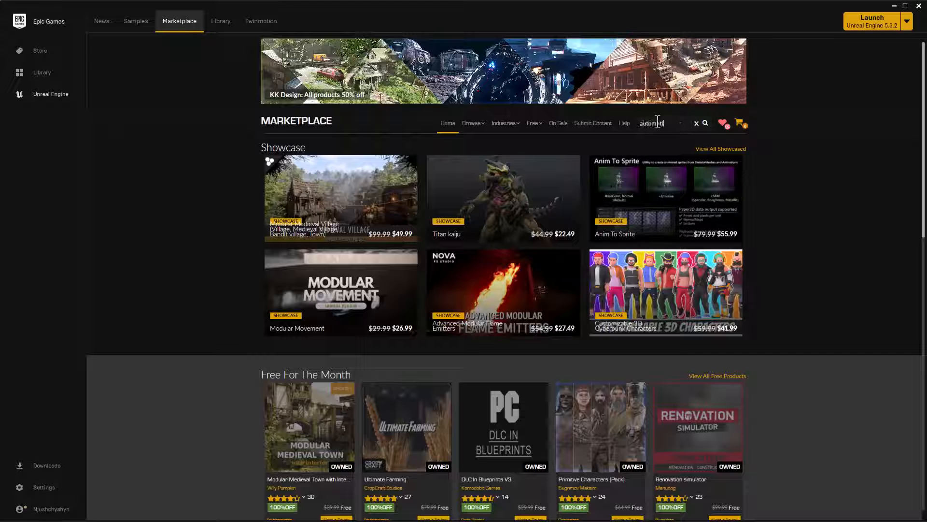
{"action": "key", "text": "Return"}
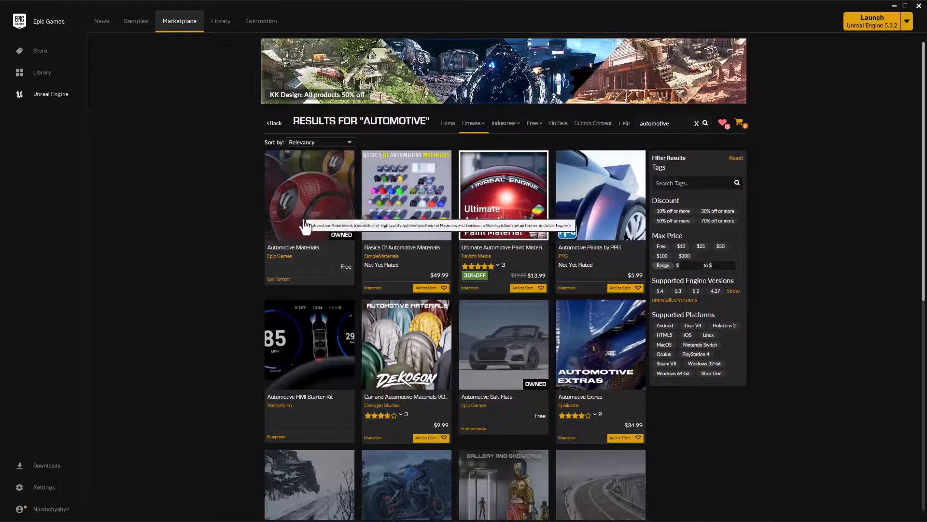
{"action": "left_click", "coordinate": [662, 246]}
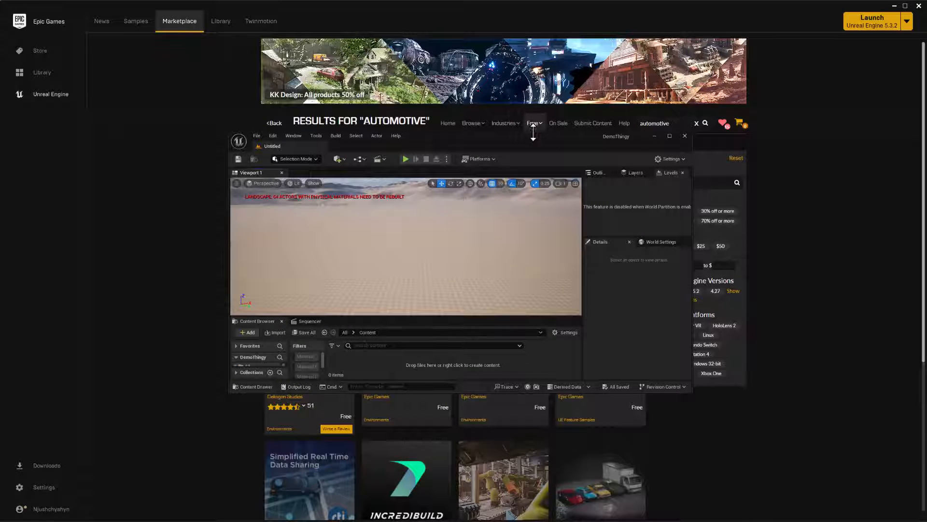
Step: Enlarge the DemoThingy editor window by dragging its top edge upward
{"action": "left_click_drag", "start_coordinate": [533, 133], "coordinate": [523, 4]}
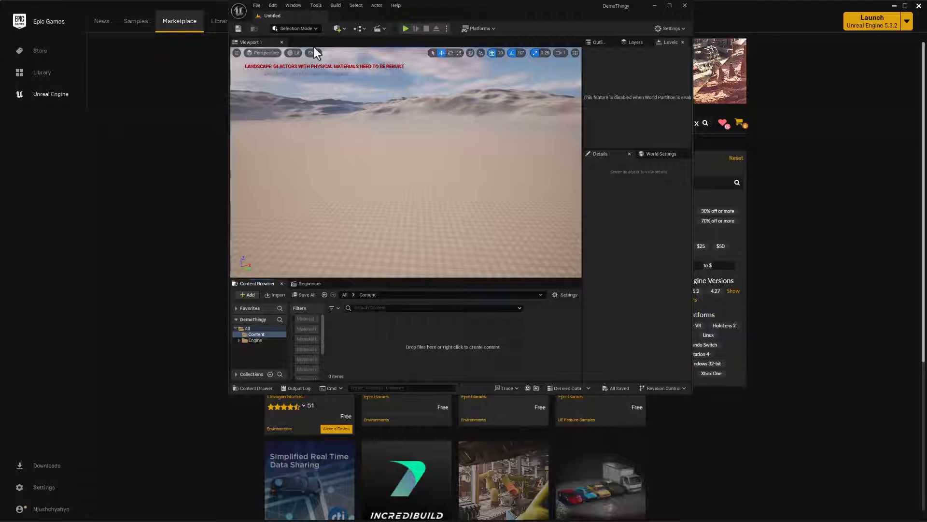
Step: Leave the editor and start adding Automotive Materials from its Marketplace page to a project
{"action": "left_click", "coordinate": [655, 6]}
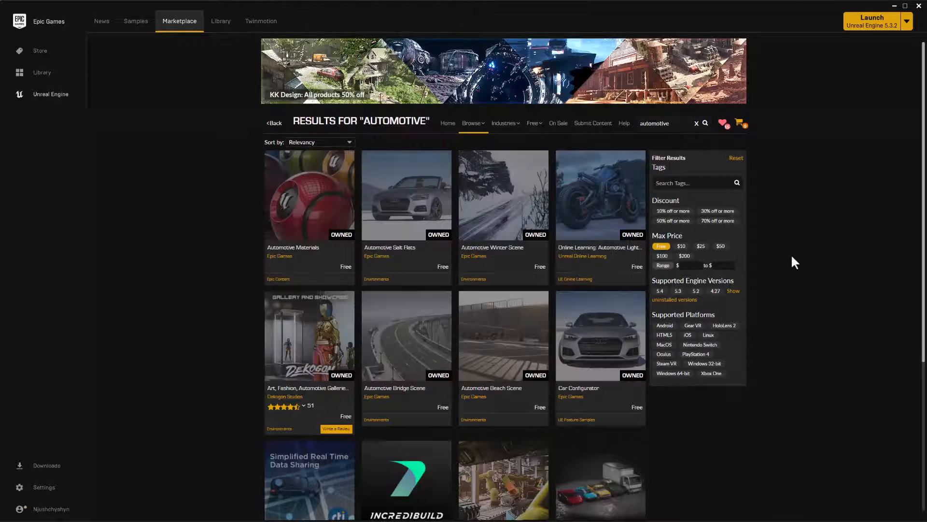
{"action": "left_click", "coordinate": [322, 224]}
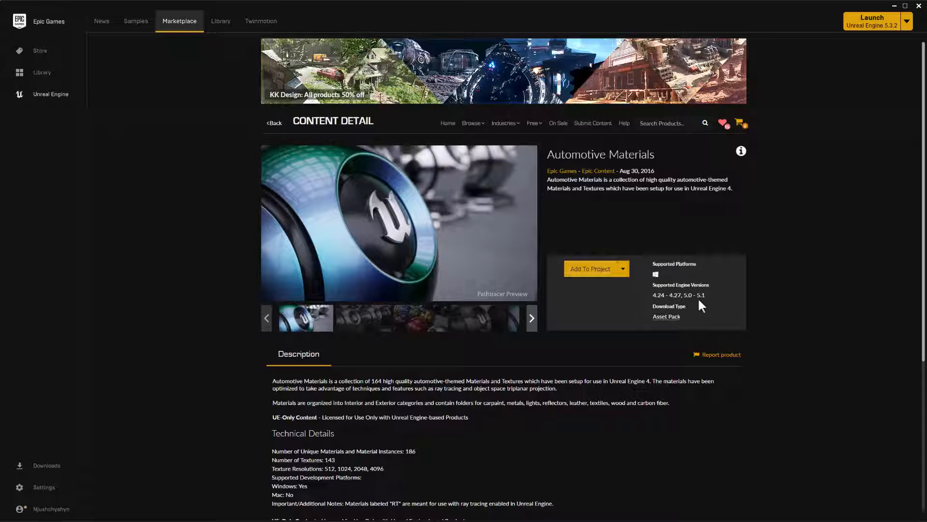
{"action": "left_click", "coordinate": [592, 272]}
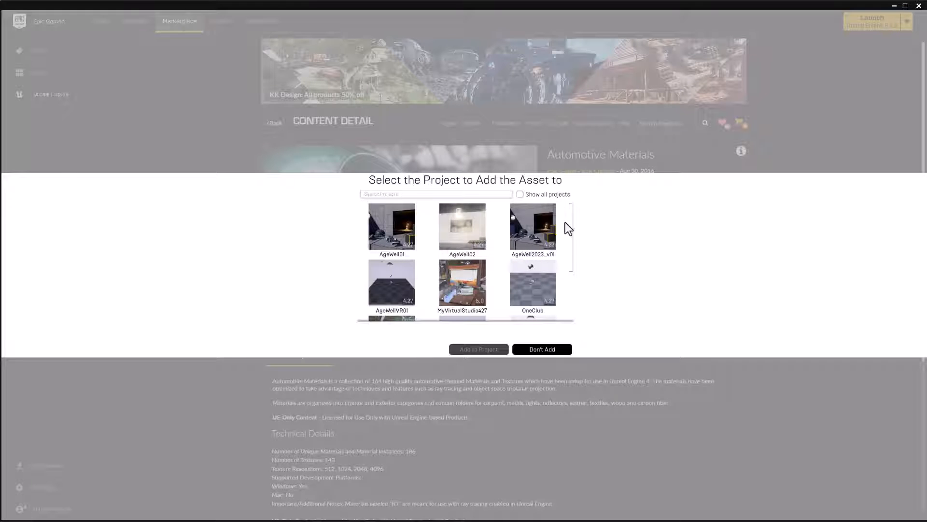
{"action": "left_click_drag", "start_coordinate": [569, 224], "coordinate": [574, 278]}
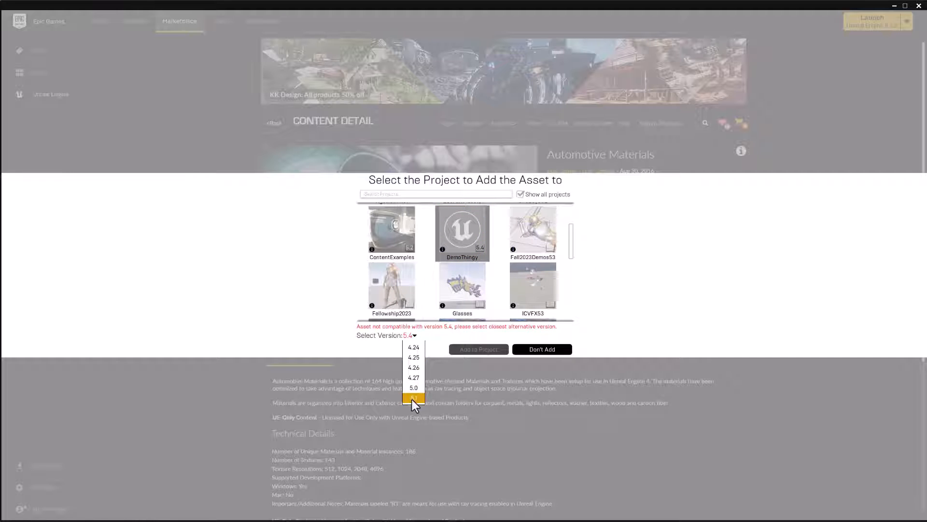
Step: Add the 5.1 version of Automotive Materials to the DemoThingy project
{"action": "left_click", "coordinate": [412, 400]}
{"action": "left_click", "coordinate": [478, 349]}
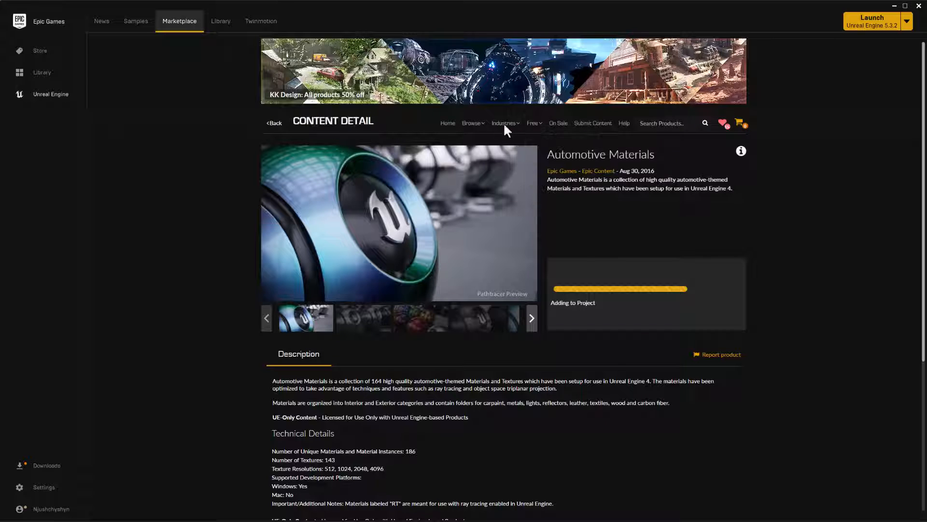
Step: Browse all free Marketplace products sorted oldest first, showing 100 per page
{"action": "left_click", "coordinate": [532, 123]}
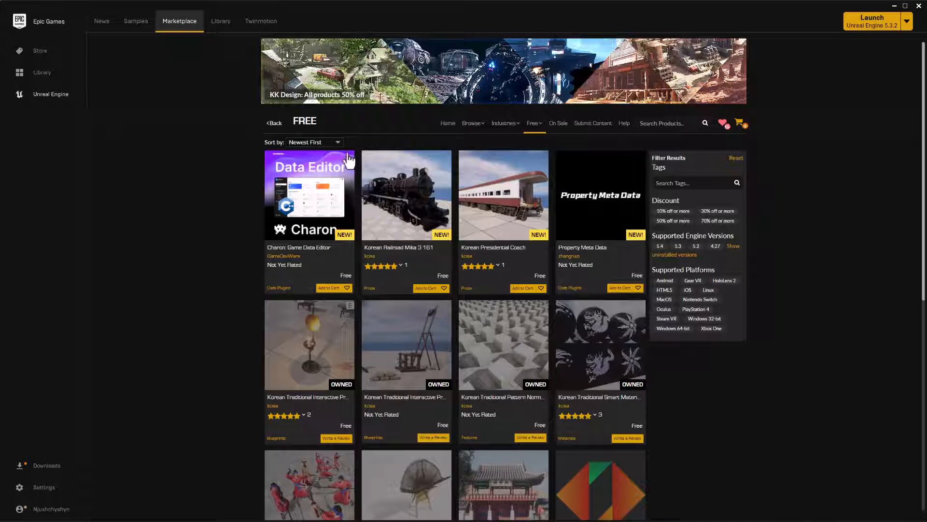
{"action": "left_click", "coordinate": [337, 143]}
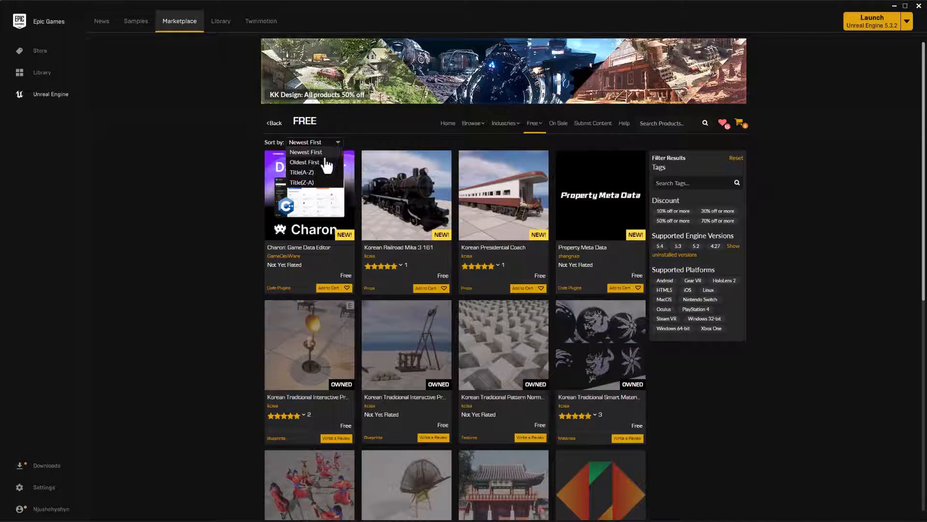
{"action": "left_click", "coordinate": [304, 162]}
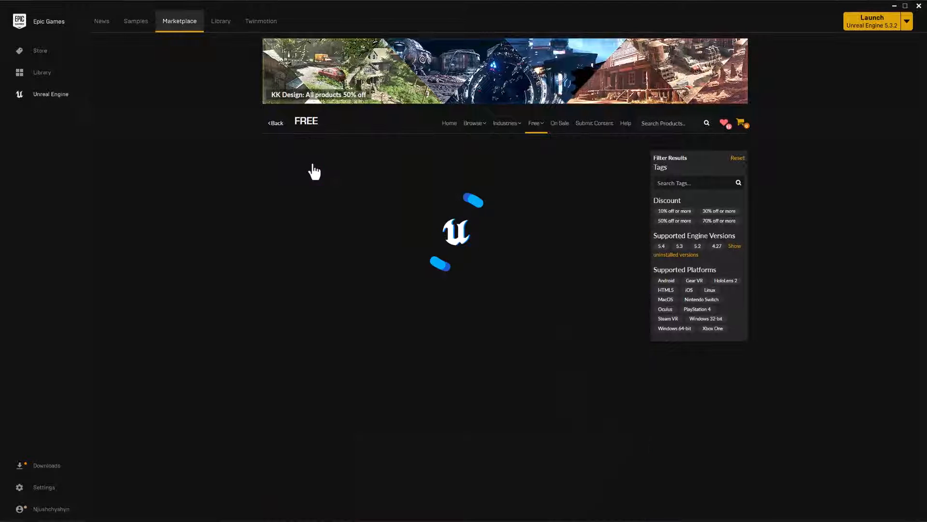
{"action": "scroll", "coordinate": [449, 266], "scroll_direction": "down", "scroll_amount": 5}
{"action": "scroll", "coordinate": [449, 266], "scroll_direction": "down", "scroll_amount": 5}
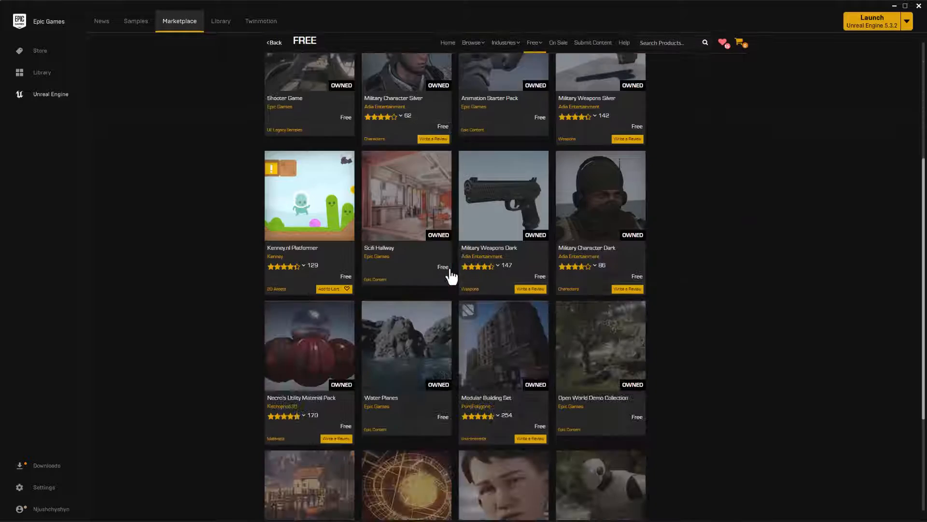
{"action": "scroll", "coordinate": [448, 266], "scroll_direction": "down", "scroll_amount": 3}
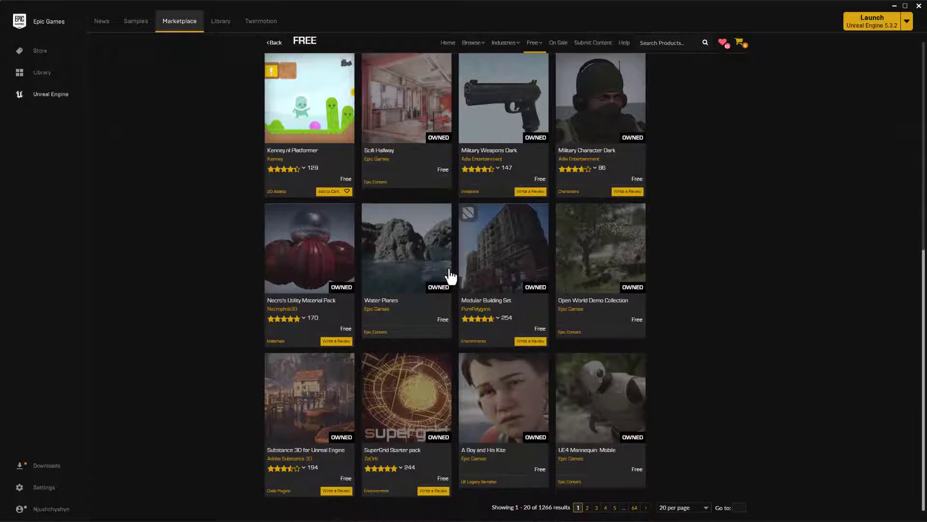
{"action": "left_click", "coordinate": [681, 507]}
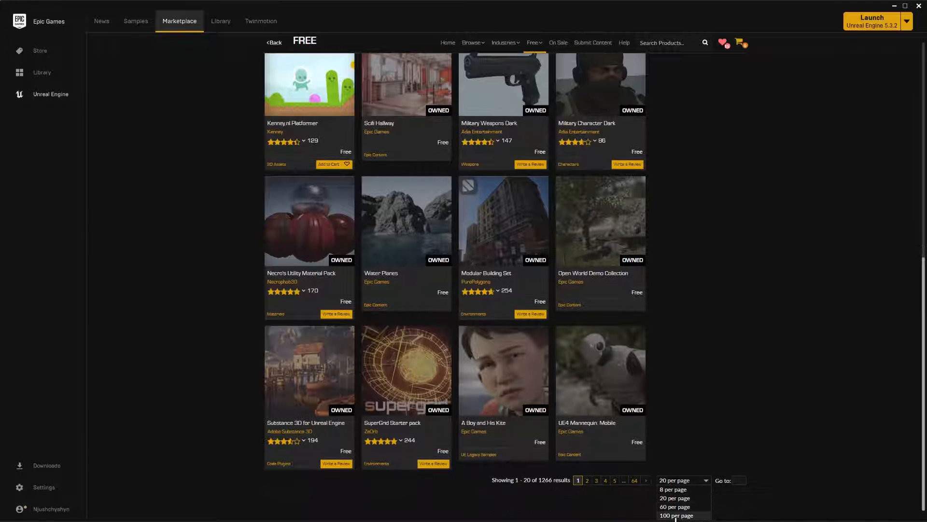
{"action": "left_click", "coordinate": [677, 515]}
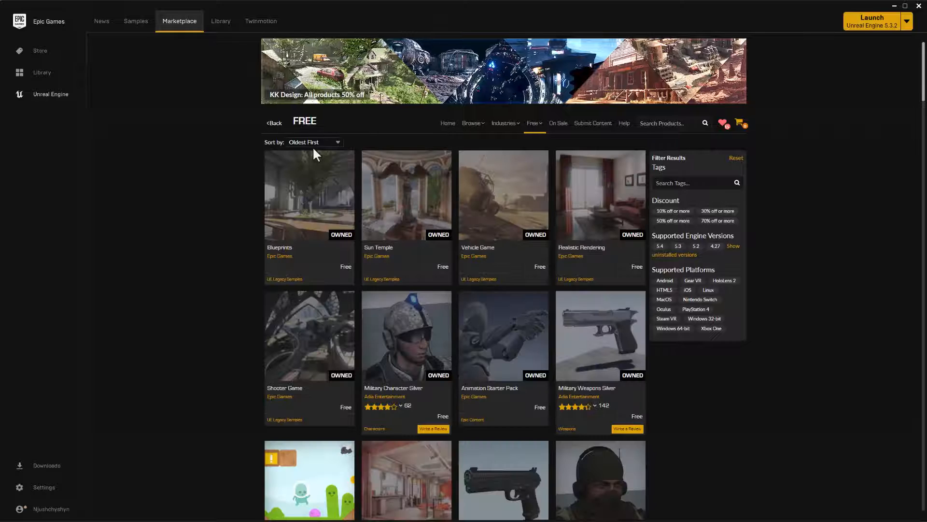
{"action": "scroll", "coordinate": [483, 319], "scroll_direction": "down", "scroll_amount": 5}
{"action": "scroll", "coordinate": [478, 336], "scroll_direction": "down", "scroll_amount": 3}
{"action": "scroll", "coordinate": [478, 337], "scroll_direction": "down", "scroll_amount": 3}
{"action": "scroll", "coordinate": [478, 337], "scroll_direction": "down", "scroll_amount": 3}
{"action": "scroll", "coordinate": [478, 337], "scroll_direction": "down", "scroll_amount": 3}
{"action": "scroll", "coordinate": [475, 340], "scroll_direction": "down", "scroll_amount": 3}
{"action": "scroll", "coordinate": [475, 339], "scroll_direction": "down", "scroll_amount": 3}
{"action": "scroll", "coordinate": [476, 340], "scroll_direction": "down", "scroll_amount": 3}
{"action": "scroll", "coordinate": [475, 339], "scroll_direction": "down", "scroll_amount": 3}
{"action": "scroll", "coordinate": [475, 339], "scroll_direction": "down", "scroll_amount": 3}
{"action": "scroll", "coordinate": [475, 339], "scroll_direction": "down", "scroll_amount": 3}
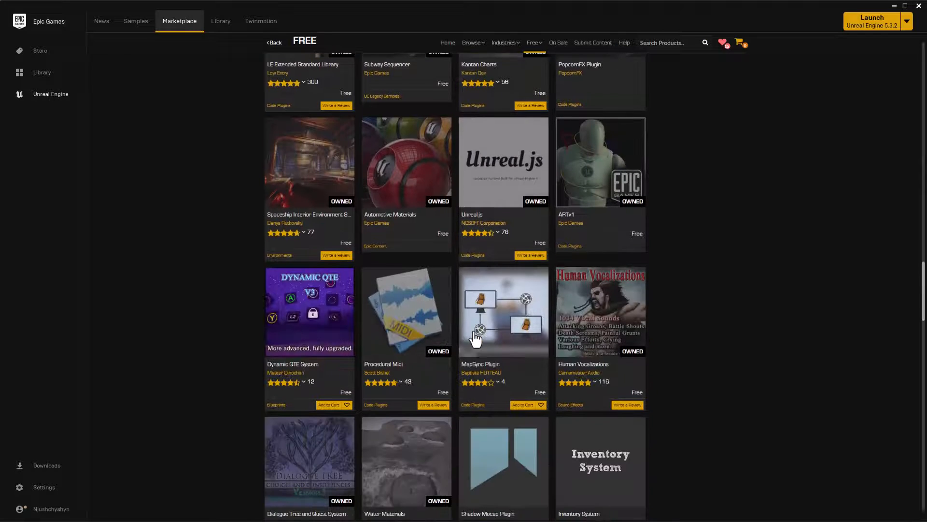
{"action": "scroll", "coordinate": [476, 340], "scroll_direction": "down", "scroll_amount": 3}
{"action": "scroll", "coordinate": [475, 339], "scroll_direction": "down", "scroll_amount": 3}
{"action": "scroll", "coordinate": [475, 337], "scroll_direction": "down", "scroll_amount": 3}
{"action": "scroll", "coordinate": [474, 337], "scroll_direction": "down", "scroll_amount": 3}
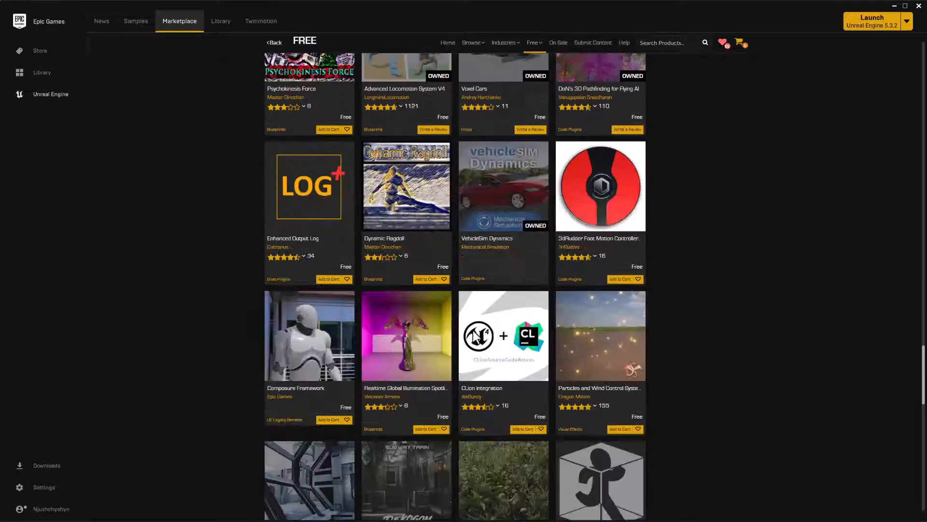
{"action": "scroll", "coordinate": [475, 337], "scroll_direction": "down", "scroll_amount": 2}
{"action": "scroll", "coordinate": [475, 338], "scroll_direction": "down", "scroll_amount": 2}
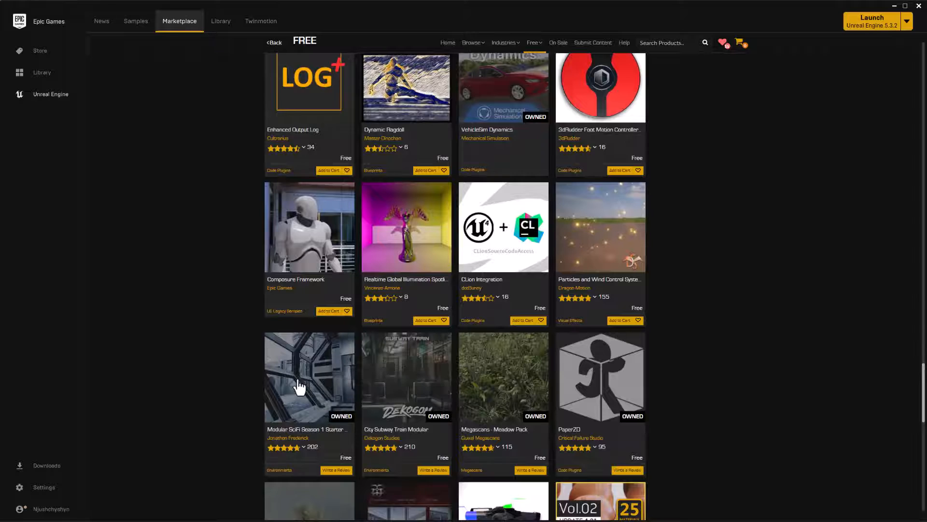
{"action": "scroll", "coordinate": [341, 406], "scroll_direction": "down", "scroll_amount": 2}
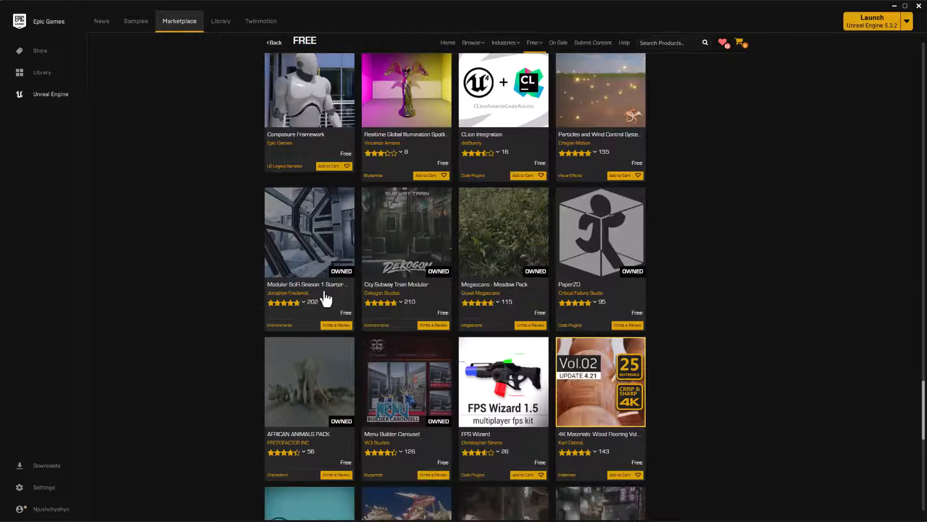
Step: View the Modular SciFi Season 1 Starter Bundle's screenshots full screen, advancing through them to the command room image
{"action": "left_click", "coordinate": [319, 240]}
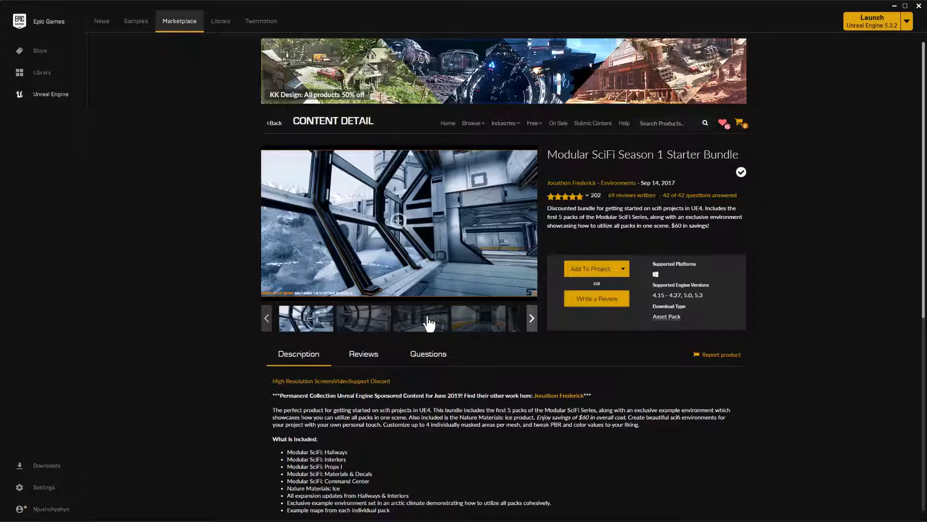
{"action": "left_click", "coordinate": [400, 226]}
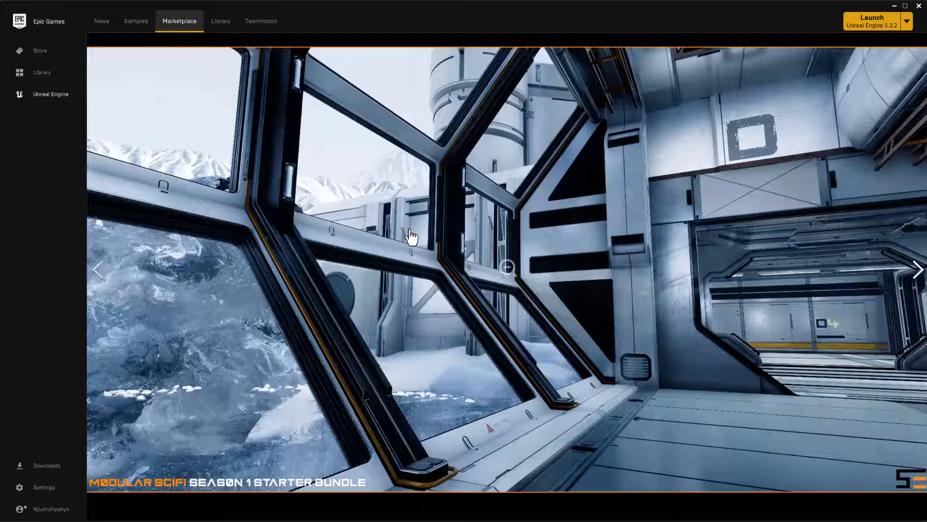
{"action": "left_click", "coordinate": [917, 277]}
{"action": "left_click", "coordinate": [918, 275]}
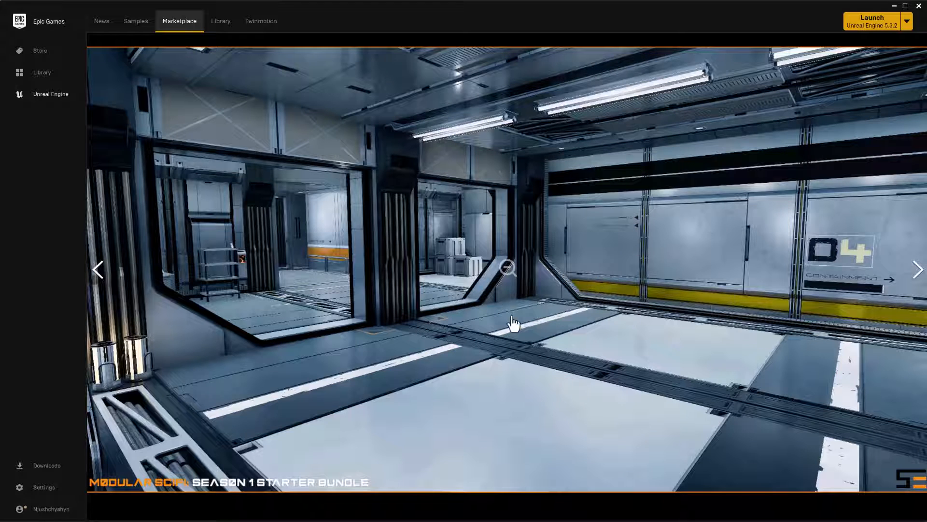
{"action": "left_click", "coordinate": [916, 279]}
{"action": "left_click", "coordinate": [916, 279]}
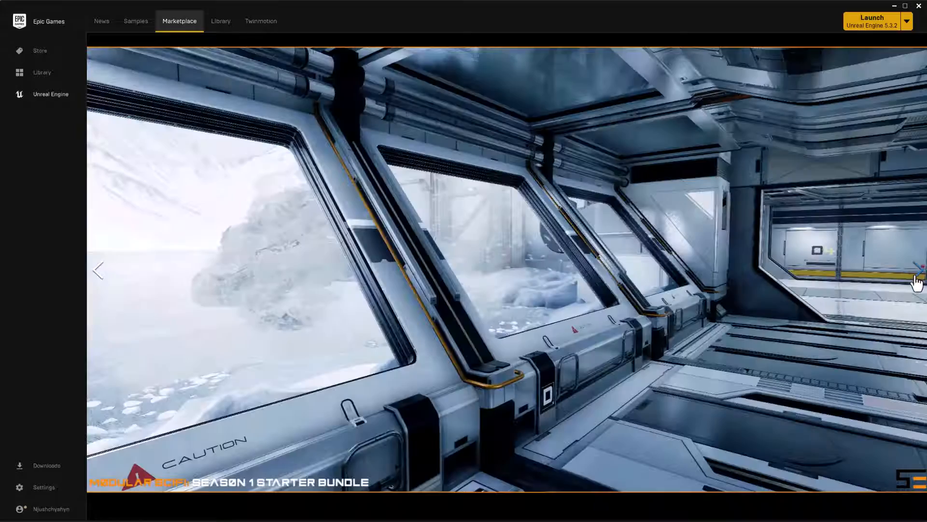
{"action": "left_click", "coordinate": [917, 281]}
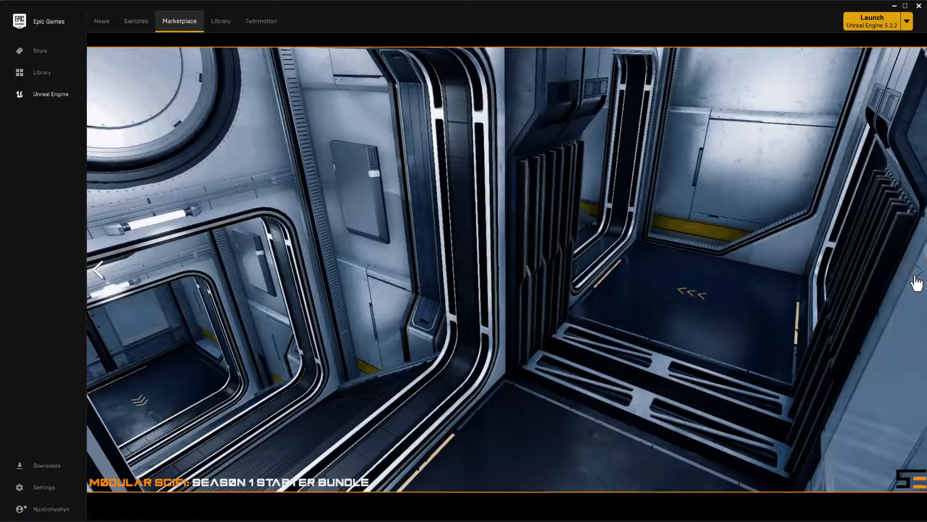
{"action": "left_click", "coordinate": [918, 282]}
{"action": "left_click", "coordinate": [917, 281]}
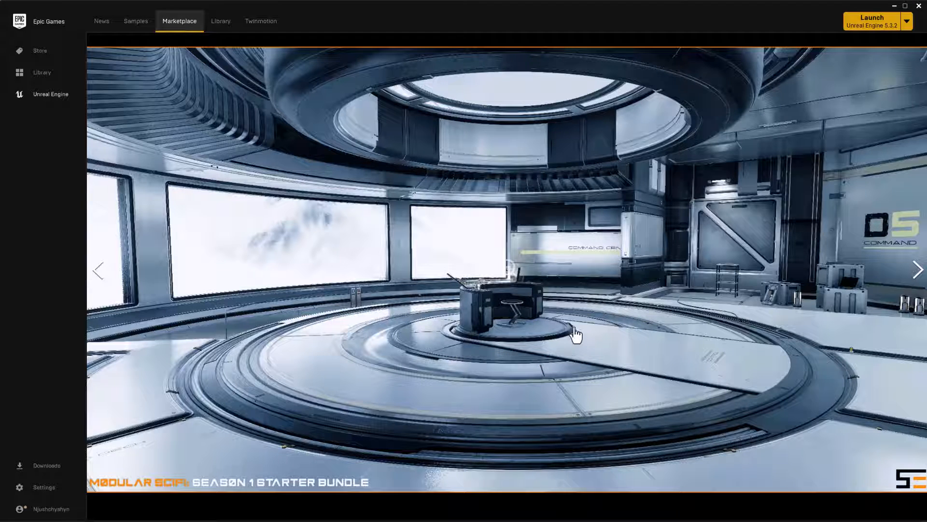
Step: Start adding the bundle, listing all projects and choosing DemoThingy as the target
{"action": "left_click", "coordinate": [620, 325]}
{"action": "left_click", "coordinate": [591, 269]}
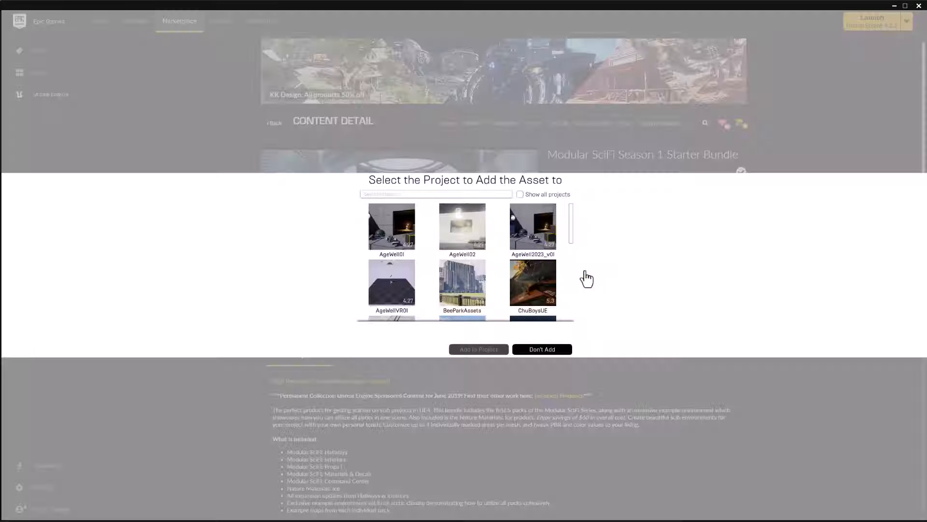
{"action": "left_click", "coordinate": [520, 196]}
{"action": "left_click_drag", "start_coordinate": [570, 218], "coordinate": [574, 260]}
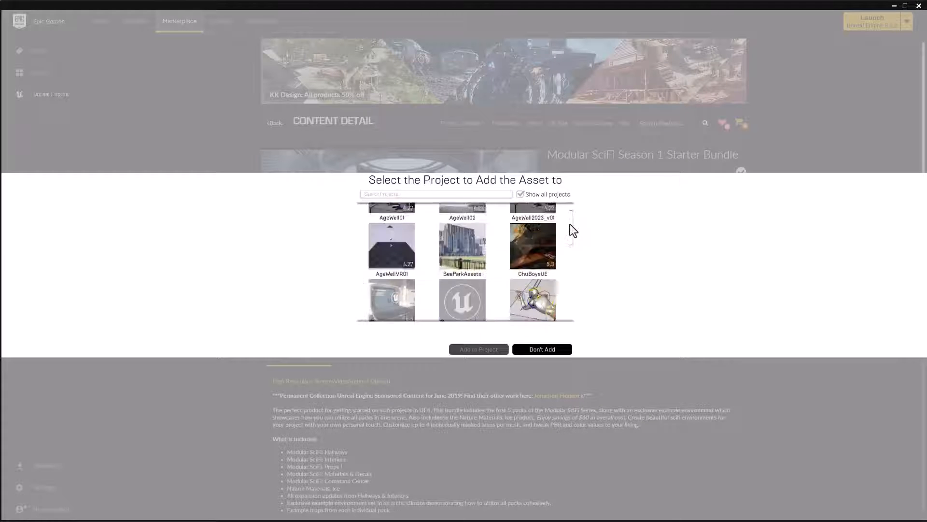
{"action": "scroll", "coordinate": [573, 230], "scroll_direction": "down", "scroll_amount": 2}
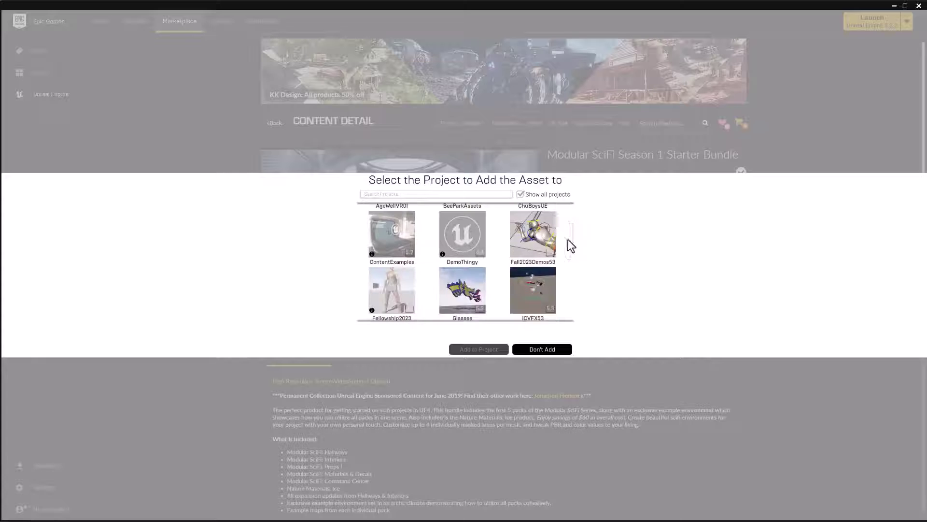
{"action": "left_click", "coordinate": [451, 248]}
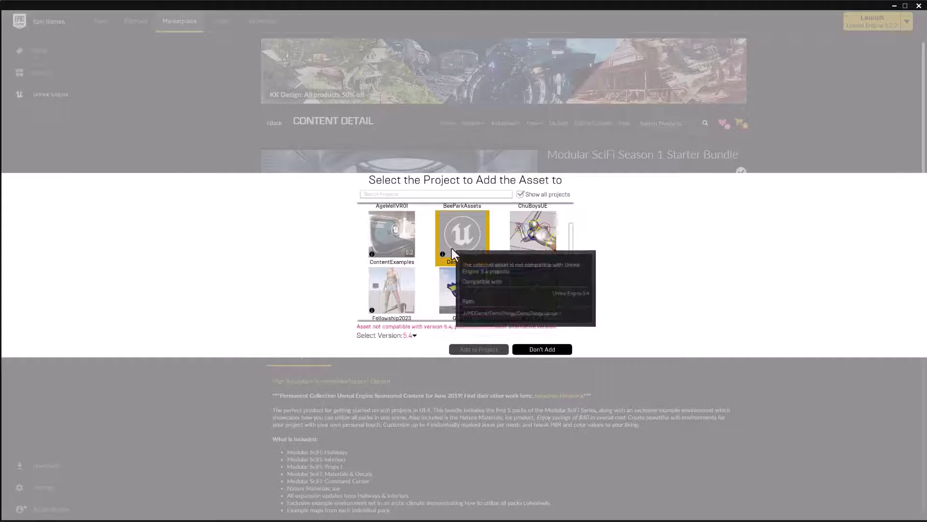
Step: Add the bundle's 5.3 version to the DemoThingy project
{"action": "left_click", "coordinate": [415, 335]}
{"action": "left_click", "coordinate": [411, 491]}
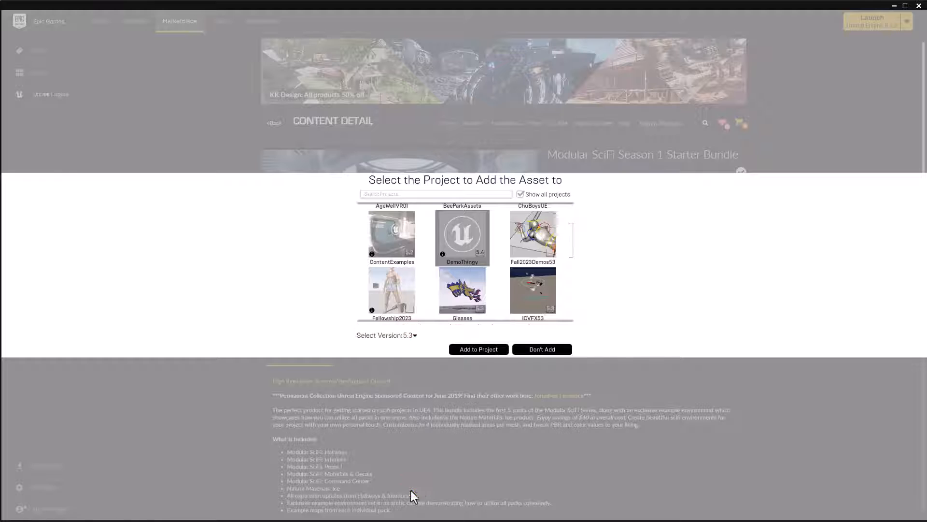
{"action": "left_click", "coordinate": [478, 350]}
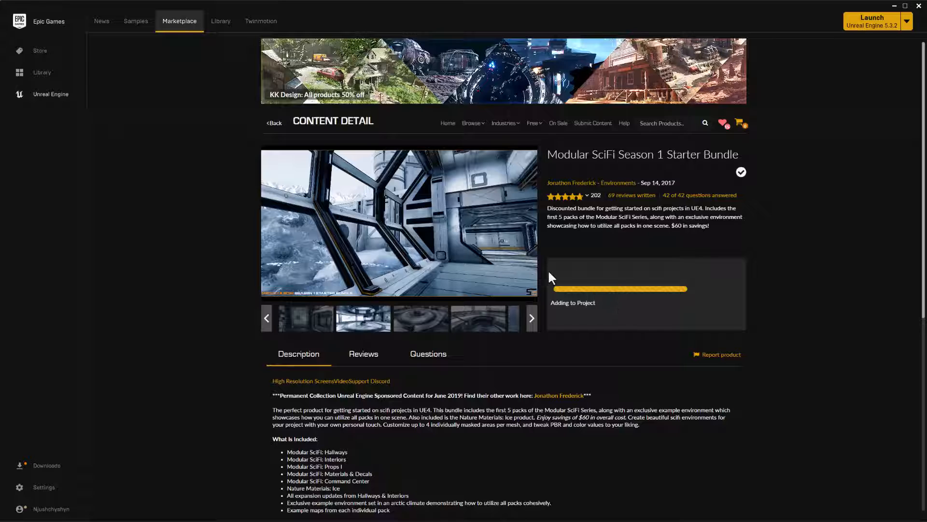
Step: Bring the DemoThingy editor to the front and enlarge it downward, leftward and rightward
{"action": "key", "text": "alt+Tab"}
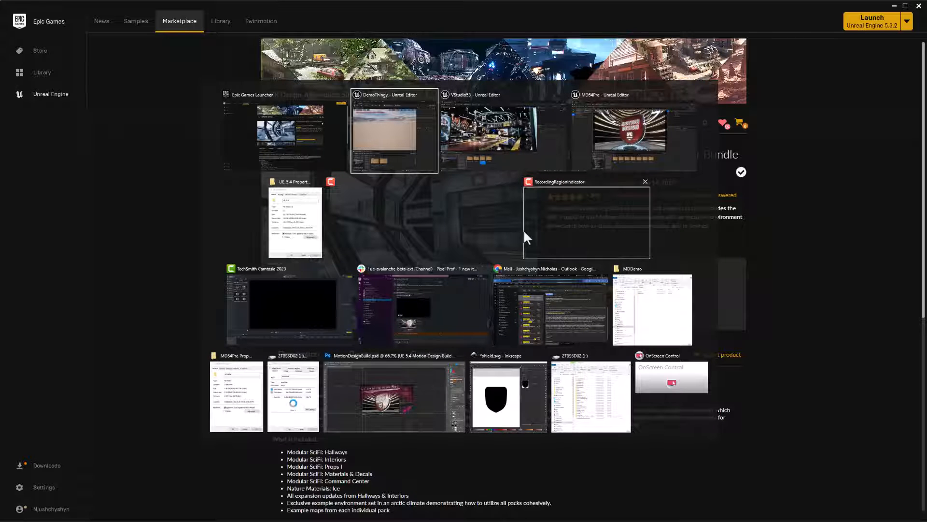
{"action": "left_click", "coordinate": [407, 153]}
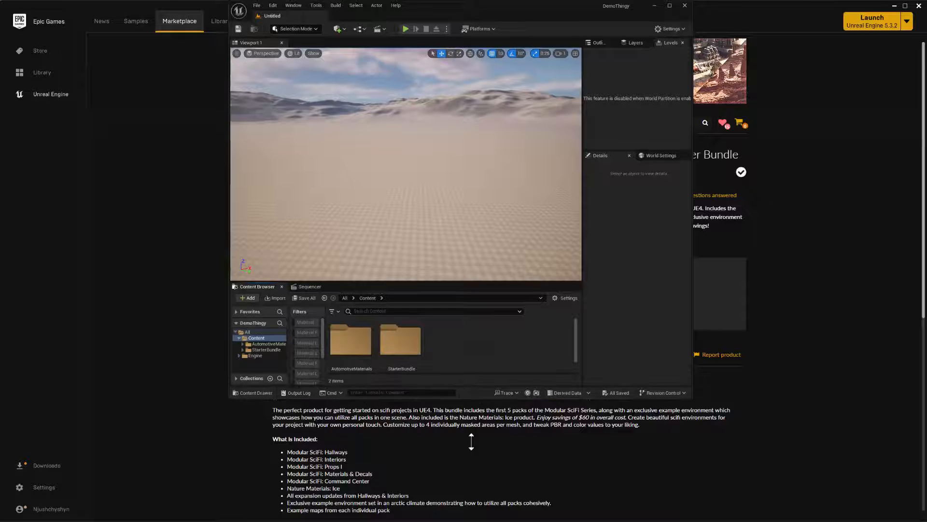
{"action": "left_click_drag", "start_coordinate": [479, 393], "coordinate": [364, 516]}
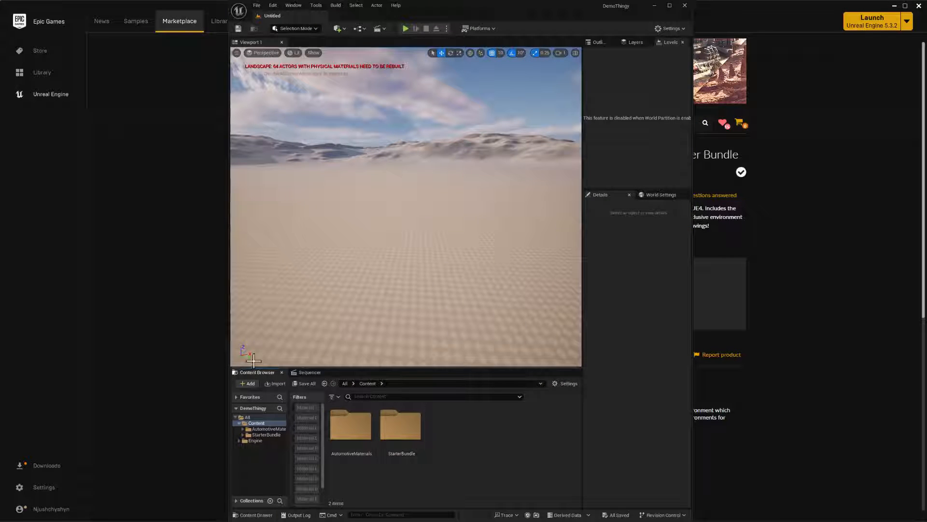
{"action": "left_click_drag", "start_coordinate": [230, 332], "coordinate": [30, 347]}
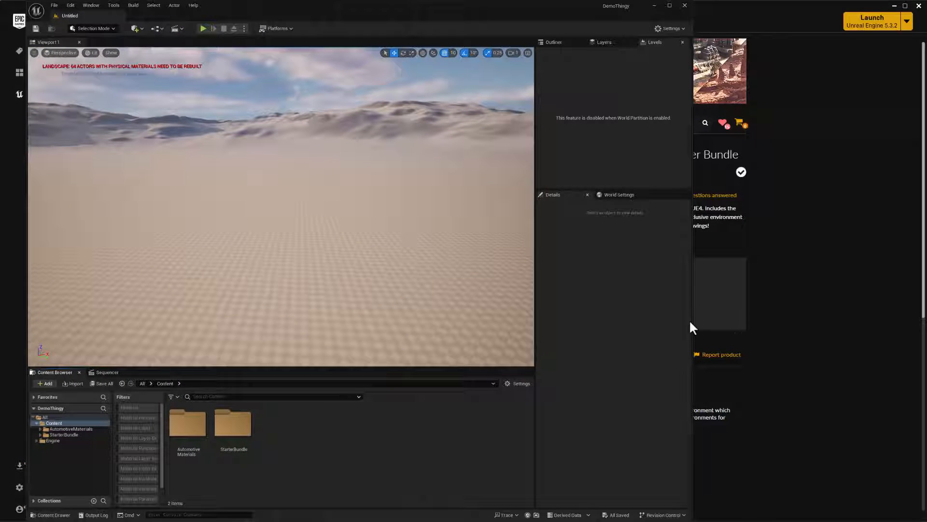
{"action": "left_click_drag", "start_coordinate": [692, 328], "coordinate": [888, 328]}
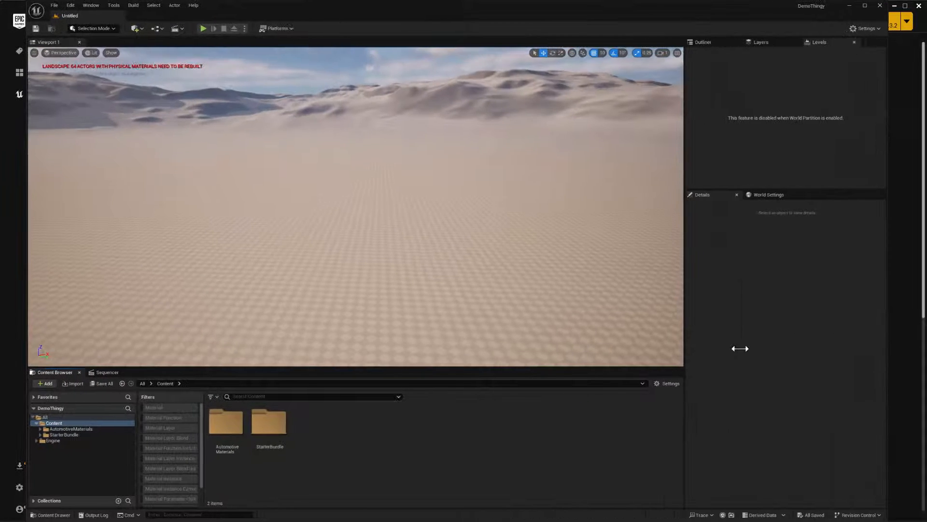
{"action": "key", "text": "alt+Tab"}
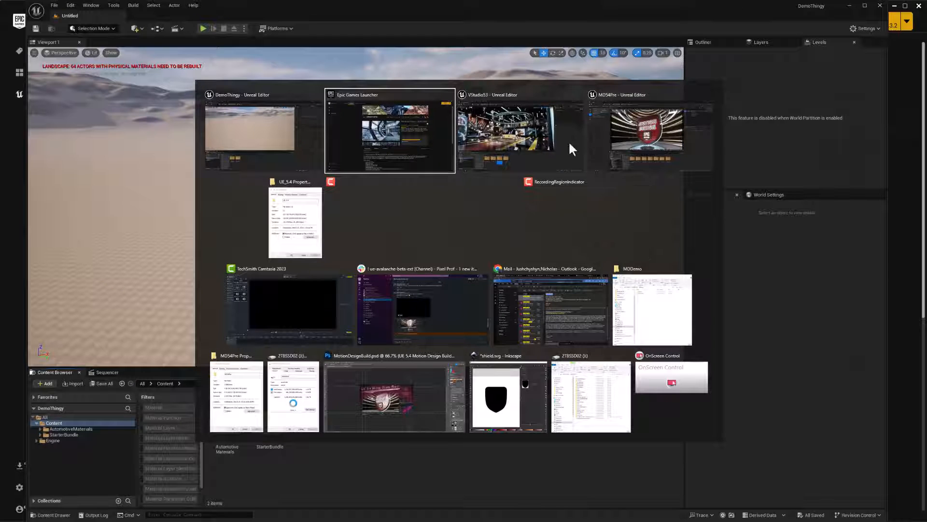
Step: In the VStudio53 editor, start migrating the Virtual_Studio_Kit folder and accept its asset list
{"action": "left_click", "coordinate": [521, 142]}
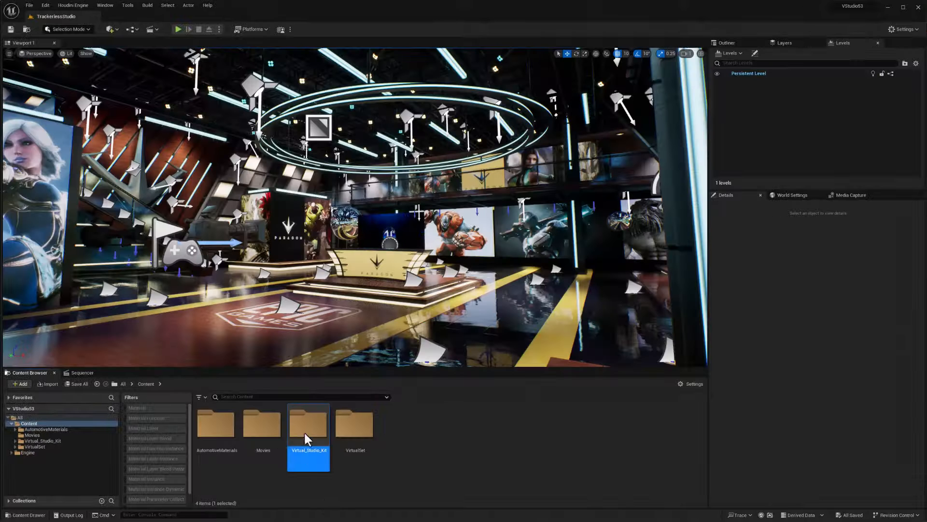
{"action": "right_click", "coordinate": [305, 429]}
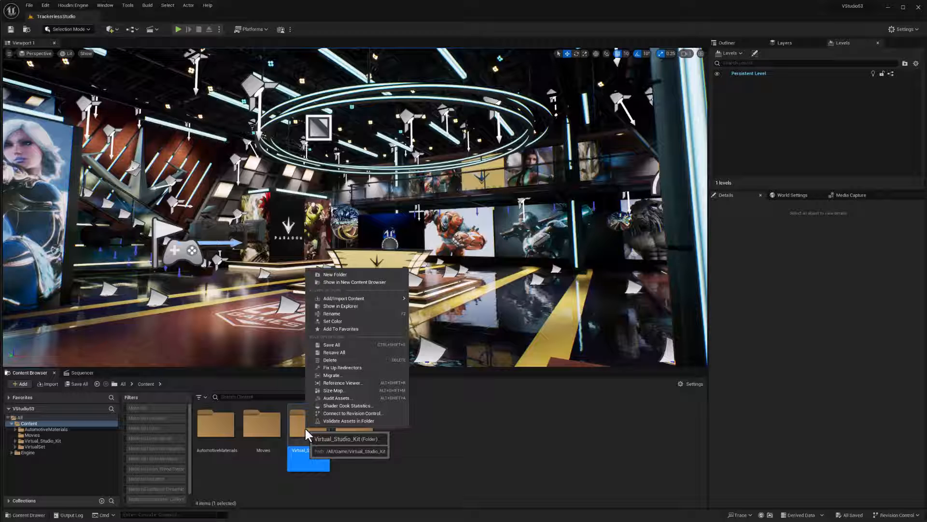
{"action": "left_click", "coordinate": [332, 375]}
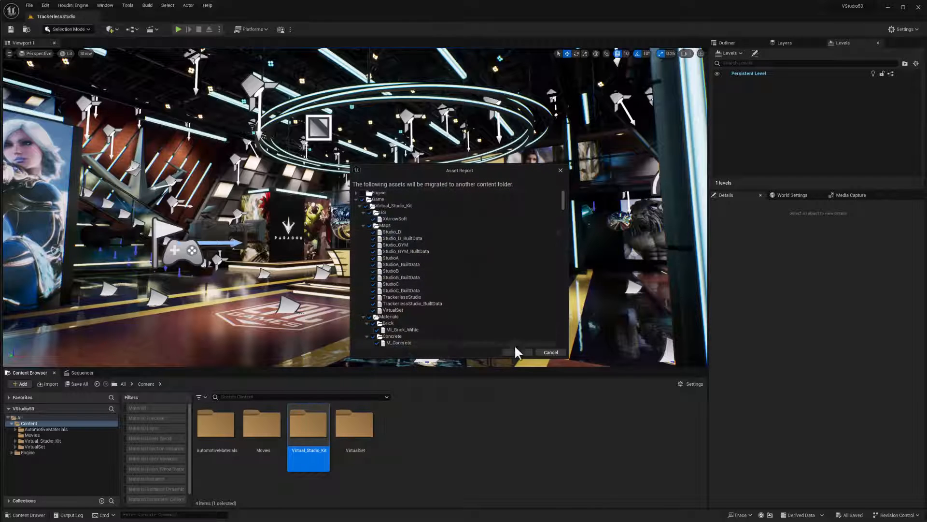
{"action": "left_click", "coordinate": [517, 352]}
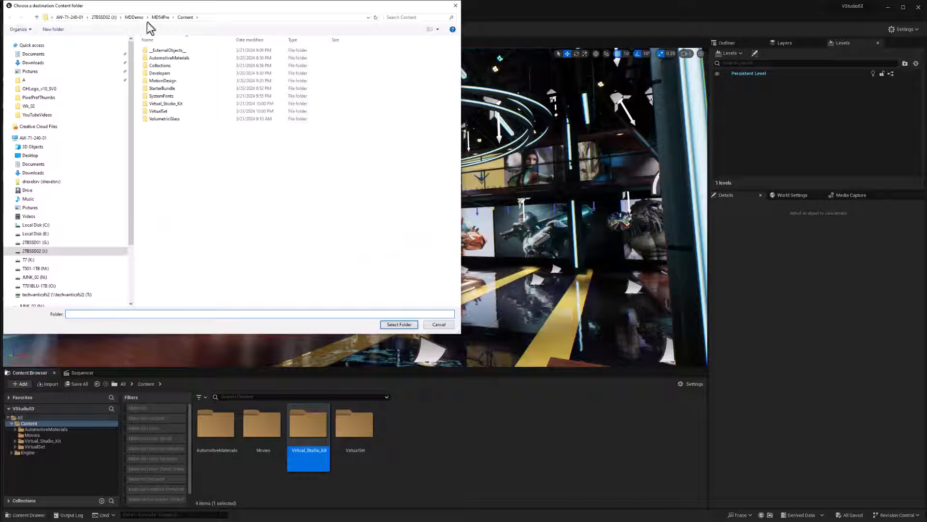
Step: Migrate the assets into the DemoThingy project's Content folder under MDDemo
{"action": "left_click", "coordinate": [135, 17]}
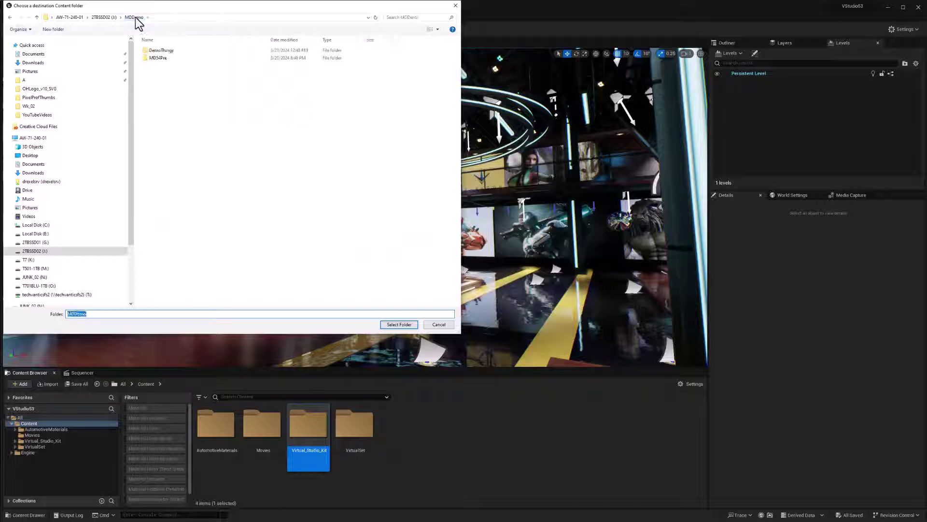
{"action": "double_click", "coordinate": [166, 50]}
{"action": "double_click", "coordinate": [157, 57]}
{"action": "left_click", "coordinate": [397, 324]}
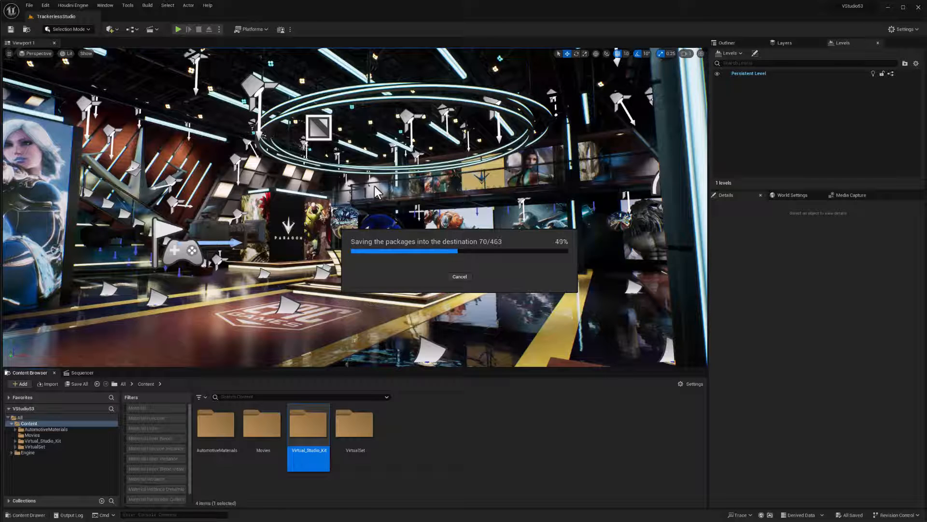
Step: Wait on the VStudio53 editor during migration, then switch to the DemoThingy editor
{"action": "key", "text": "alt+Tab"}
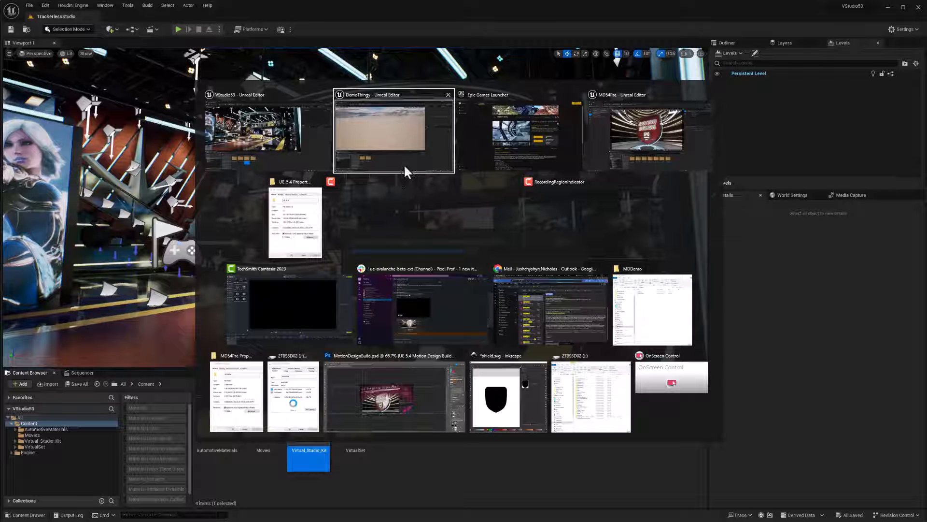
{"action": "left_click", "coordinate": [402, 163]}
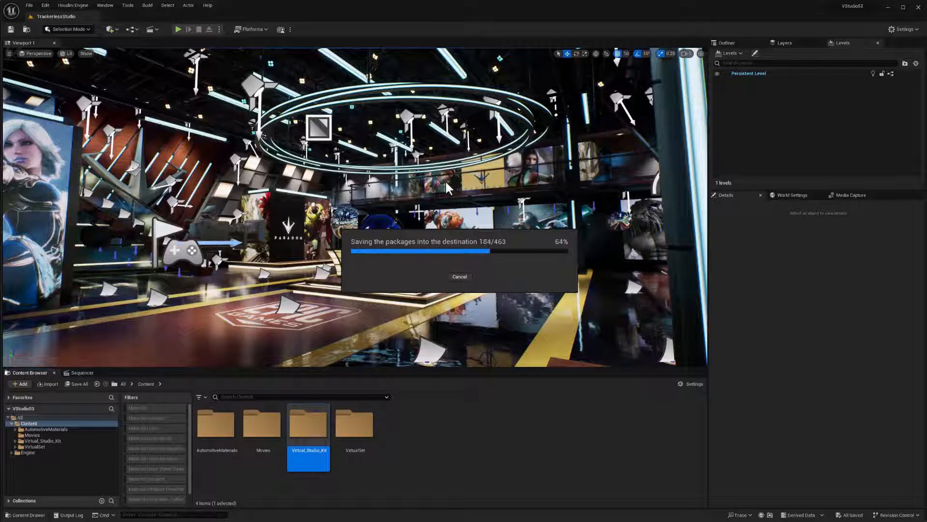
{"action": "key", "text": "alt+Tab"}
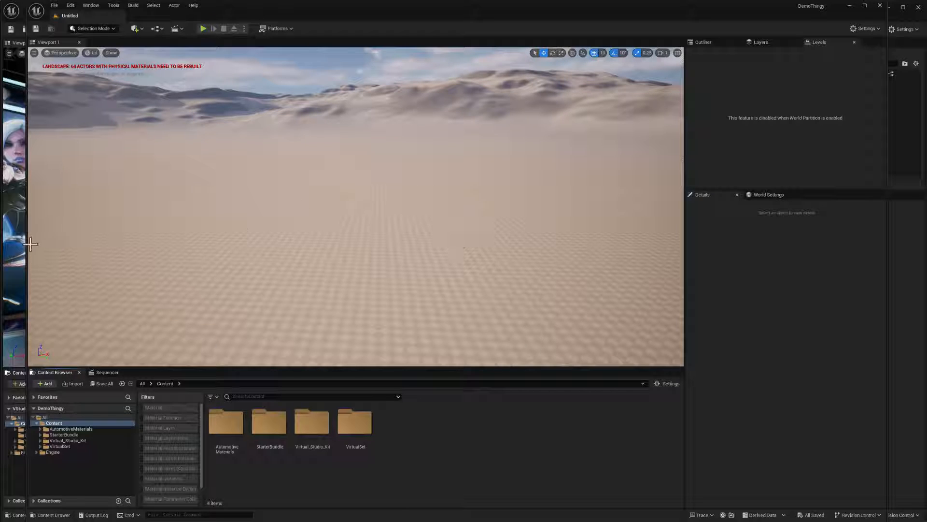
Step: Stretch the DemoThingy editor full width, preview the MD54Pre shield scene project, and return to DemoThingy
{"action": "left_click_drag", "start_coordinate": [29, 246], "coordinate": [1, 246]}
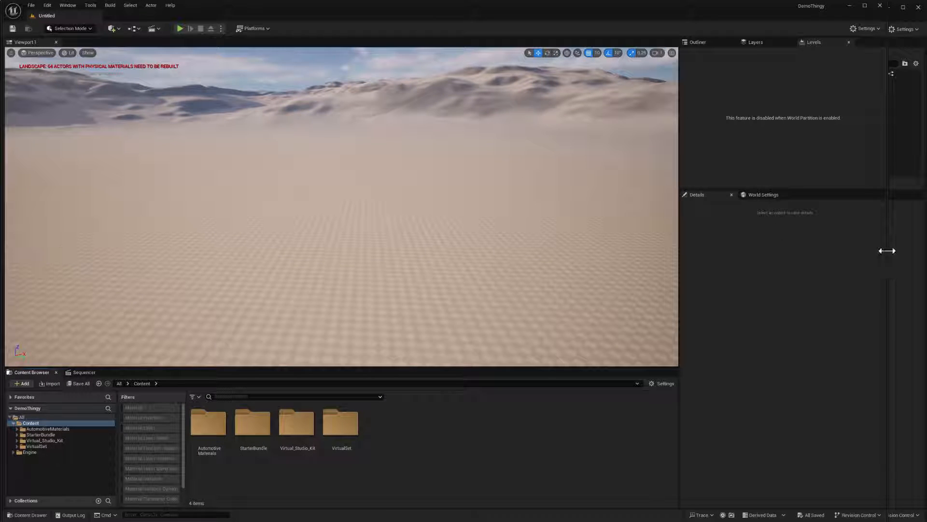
{"action": "left_click_drag", "start_coordinate": [890, 258], "coordinate": [920, 258]}
{"action": "key", "text": "alt+Tab"}
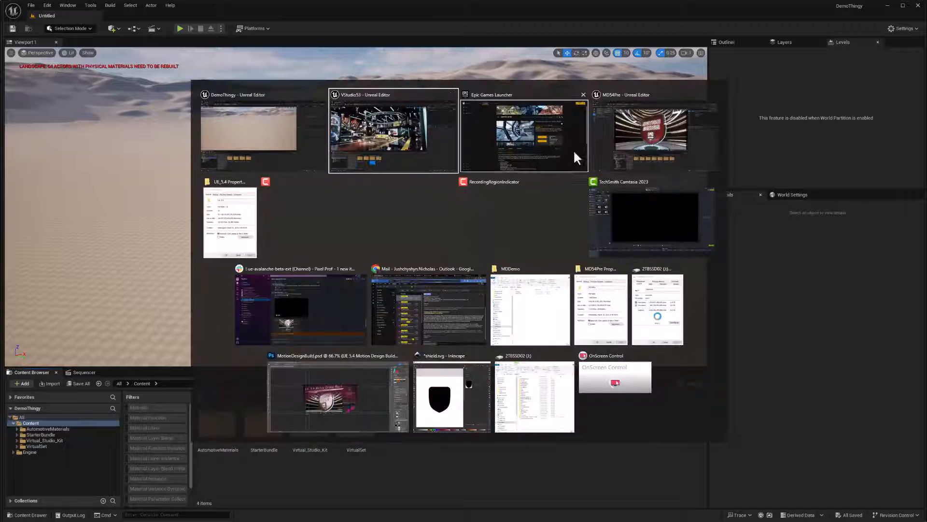
{"action": "left_click", "coordinate": [637, 134]}
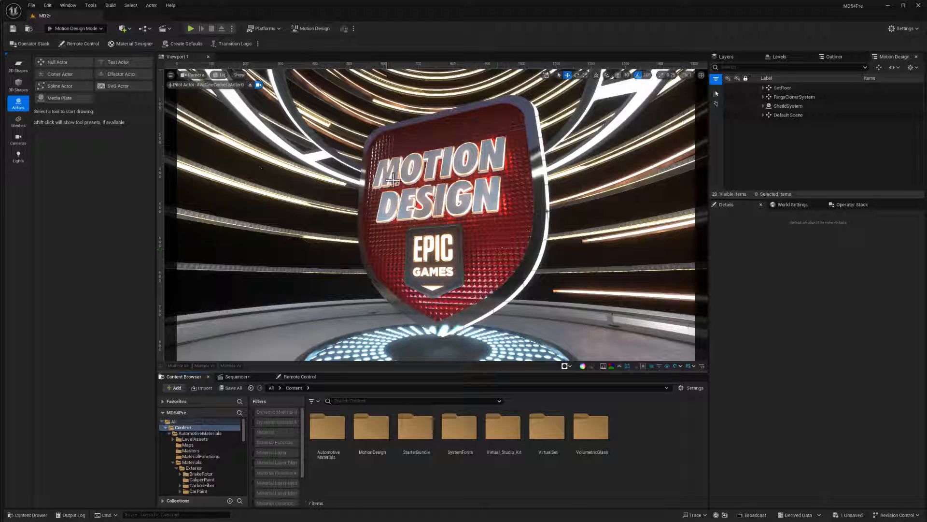
{"action": "key", "text": "alt+Tab"}
{"action": "left_click", "coordinate": [406, 161]}
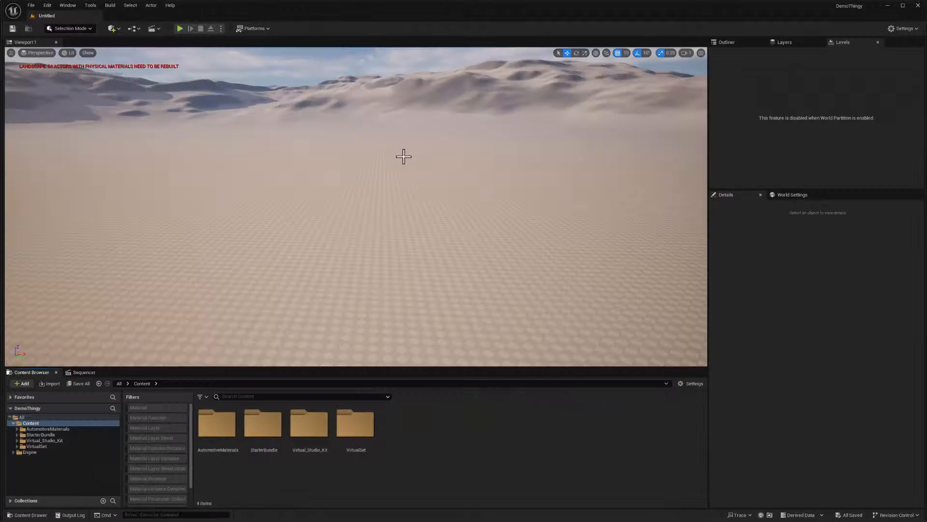
Step: Create a MotionDesign folder in Content and enter it
{"action": "right_click", "coordinate": [405, 440]}
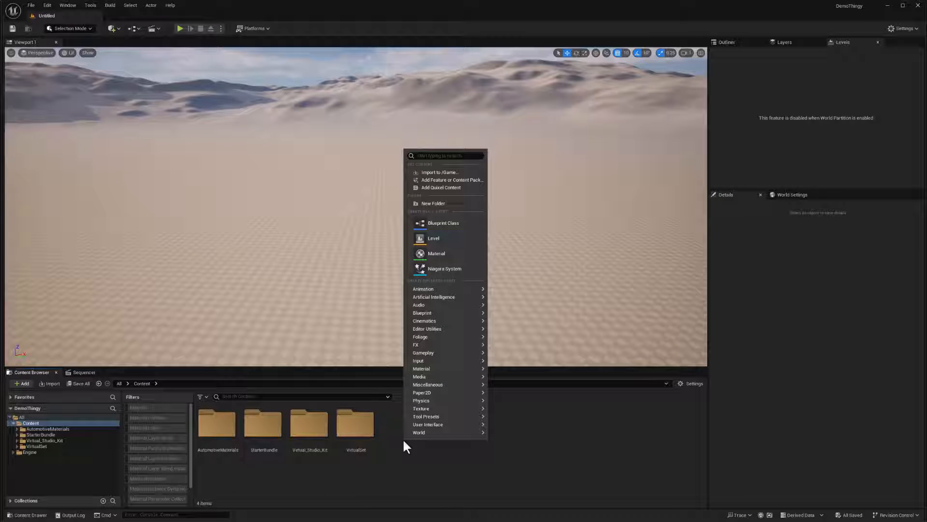
{"action": "left_click", "coordinate": [433, 203]}
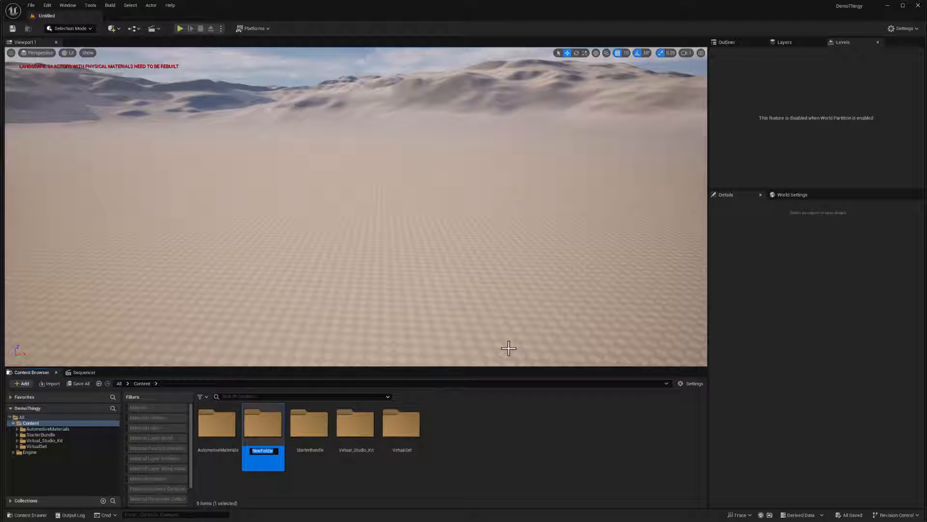
{"action": "type", "text": "MotionDesign"}
{"action": "key", "text": "Return"}
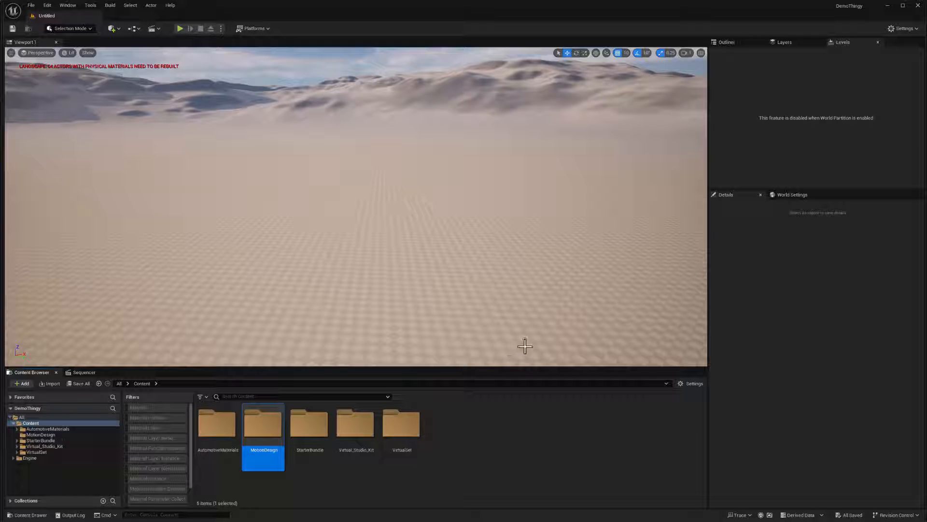
{"action": "double_click", "coordinate": [264, 430]}
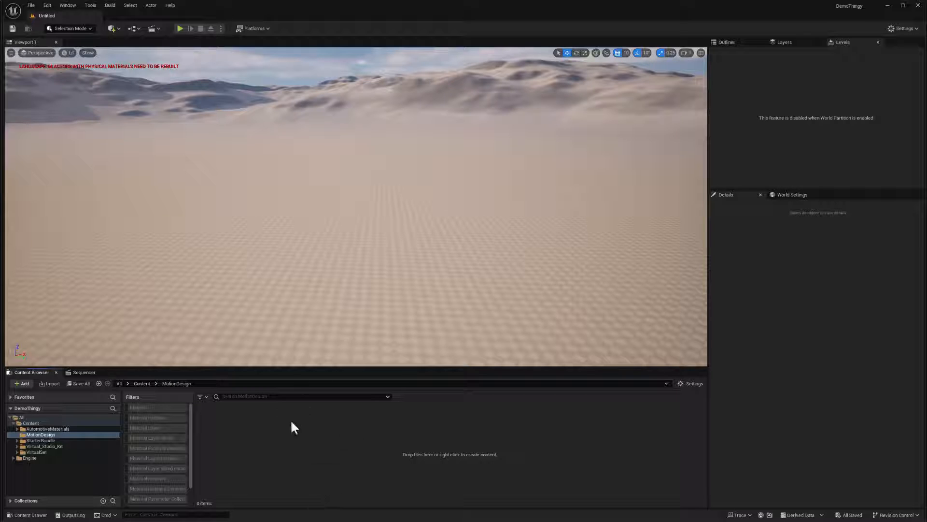
Step: Create a new level named MDMap in MotionDesign and open it
{"action": "right_click", "coordinate": [267, 454]}
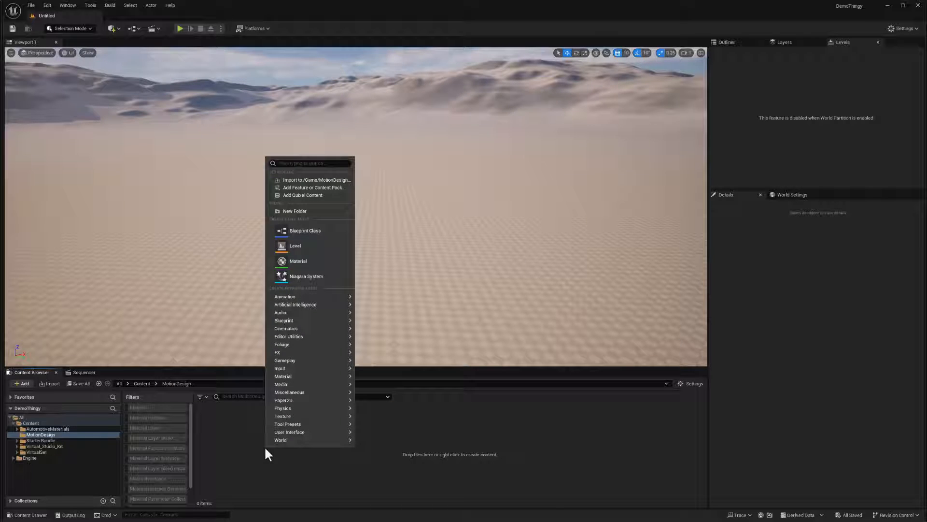
{"action": "left_click", "coordinate": [299, 248]}
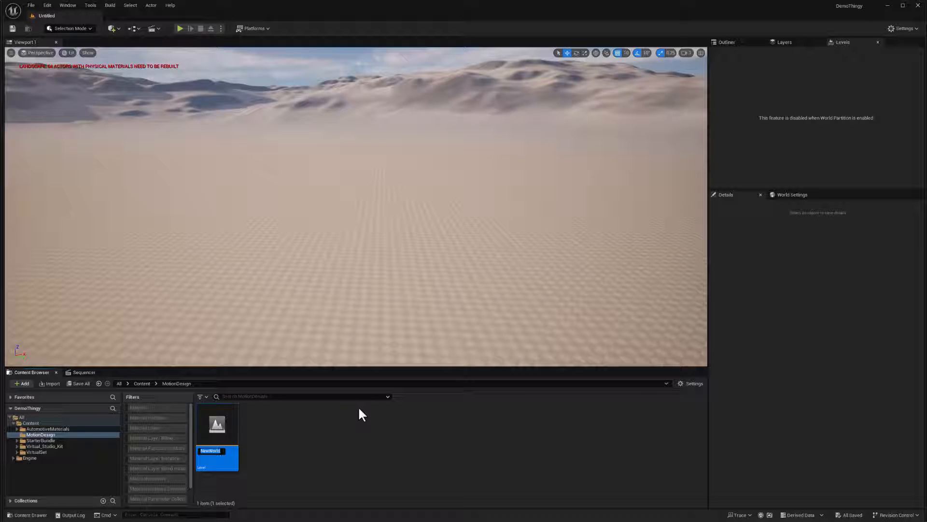
{"action": "type", "text": "MD"}
{"action": "type", "text": "Map"}
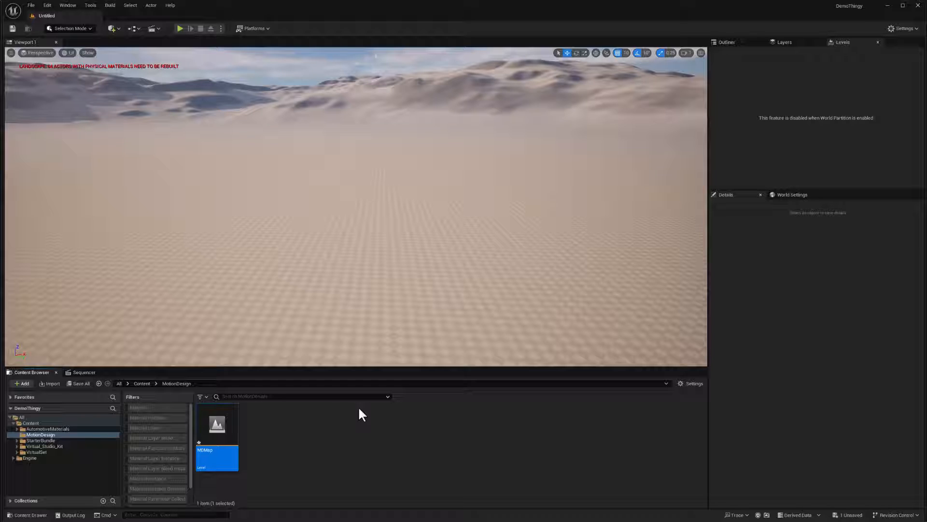
{"action": "double_click", "coordinate": [216, 435]}
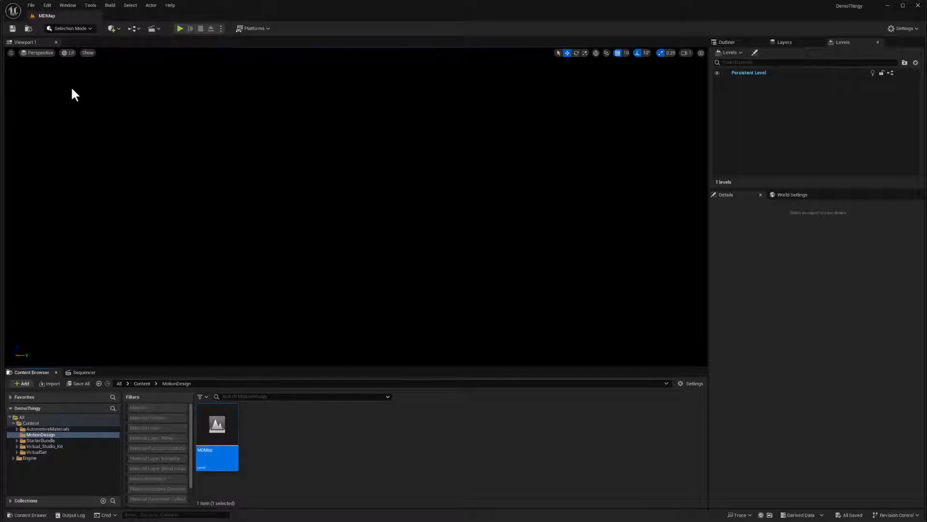
Step: Render the MDMap viewport unlit and return to the top-level Content folder
{"action": "left_click", "coordinate": [68, 53]}
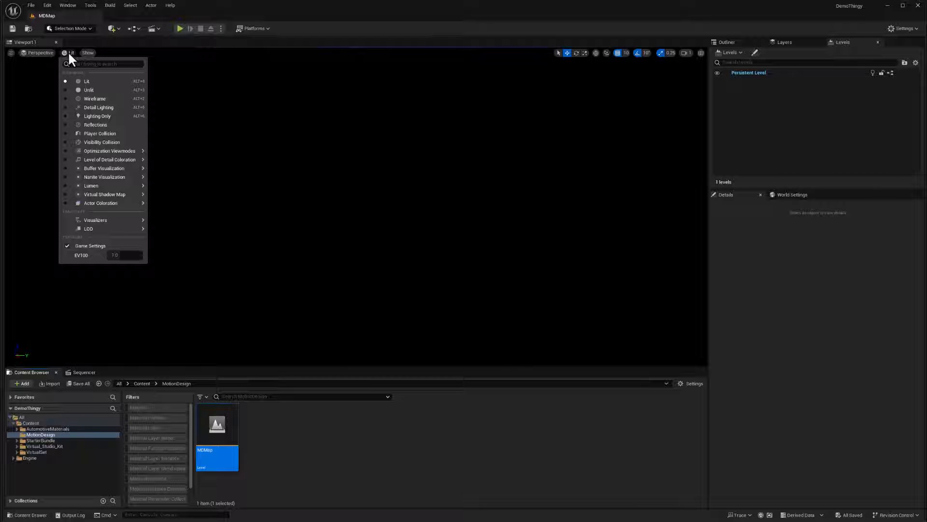
{"action": "left_click", "coordinate": [87, 88]}
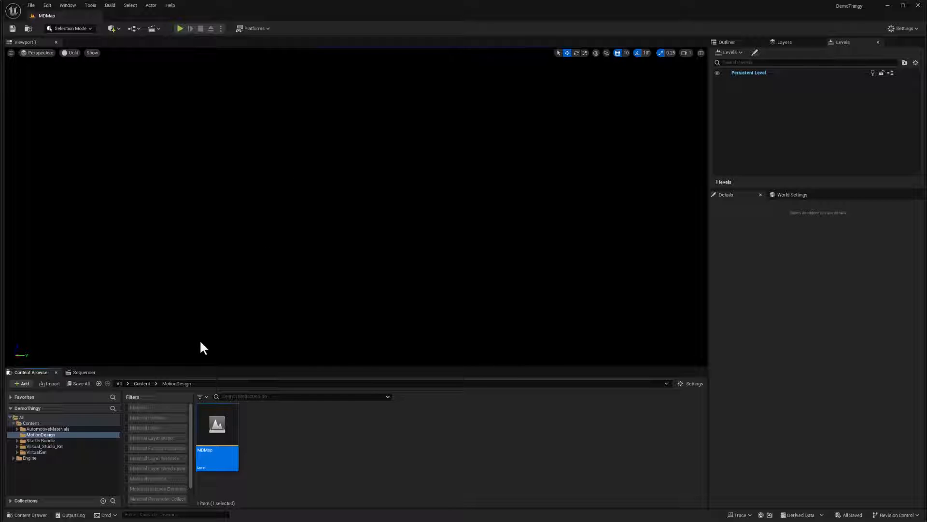
{"action": "left_click", "coordinate": [142, 383]}
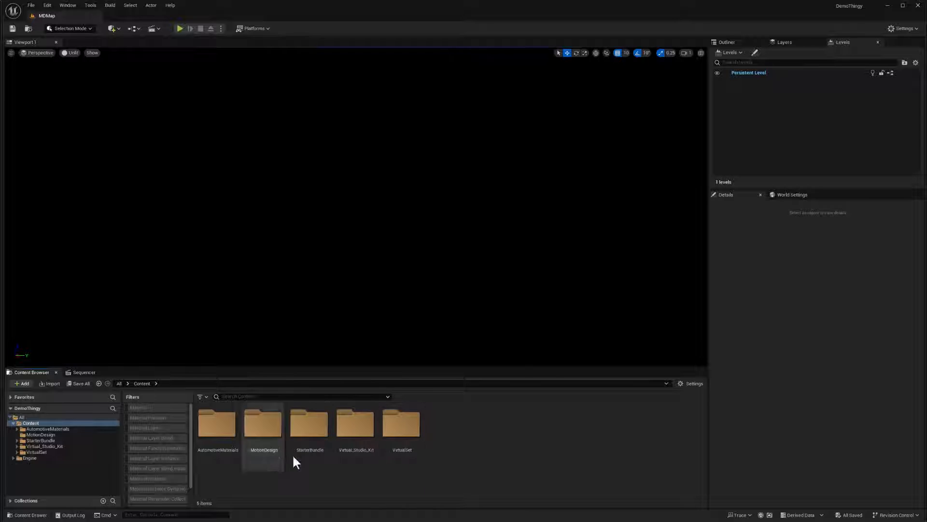
Step: Browse AutomotiveMaterials > Materials > Exterior > CarPaint material instances, then go back up to Exterior
{"action": "double_click", "coordinate": [212, 434]}
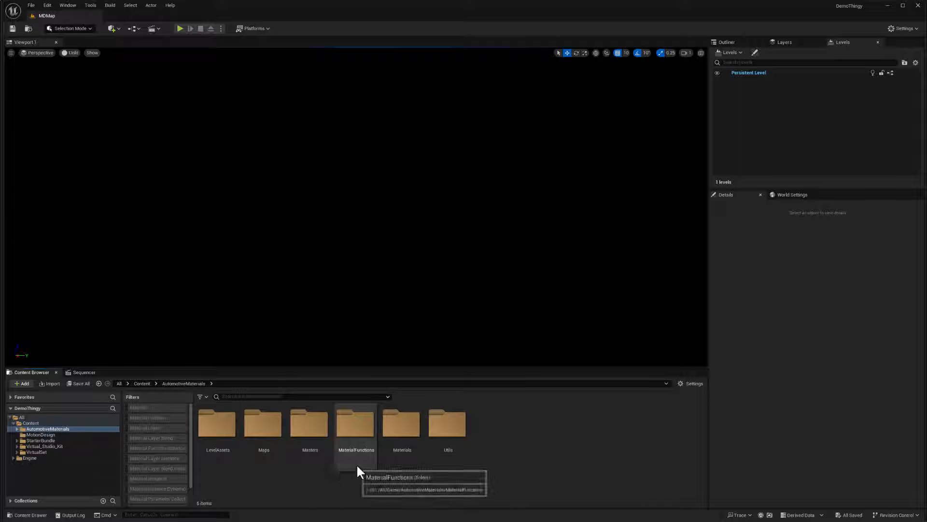
{"action": "double_click", "coordinate": [402, 433]}
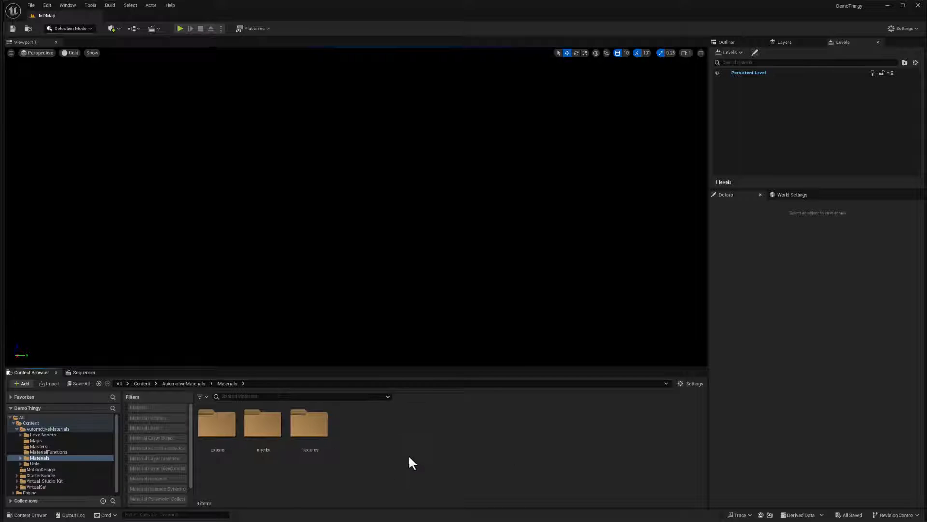
{"action": "double_click", "coordinate": [215, 433]}
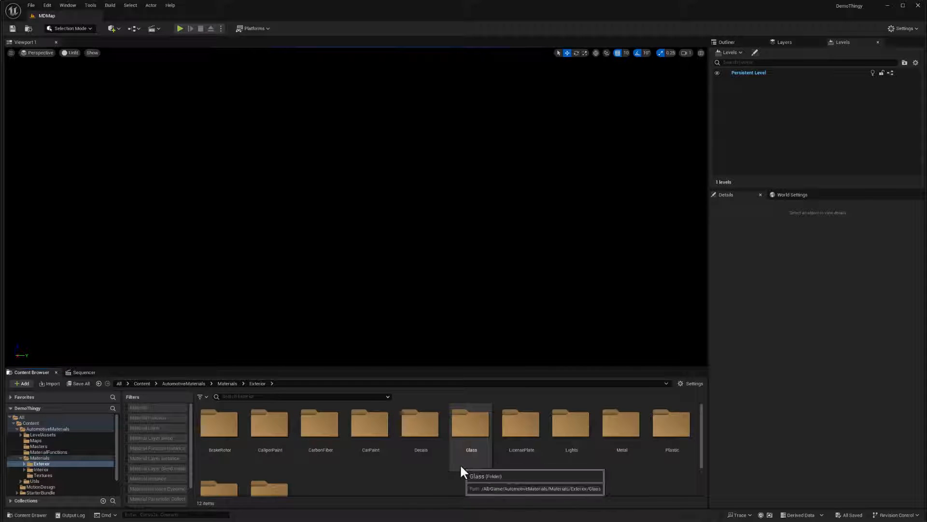
{"action": "double_click", "coordinate": [378, 428]}
{"action": "scroll", "coordinate": [480, 455], "scroll_direction": "down", "scroll_amount": 2}
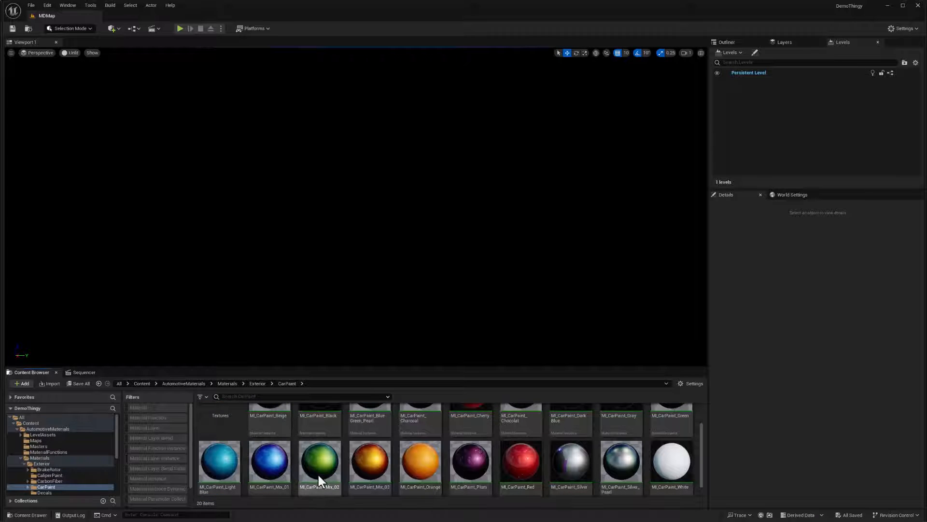
{"action": "scroll", "coordinate": [388, 468], "scroll_direction": "up", "scroll_amount": 2}
{"action": "scroll", "coordinate": [391, 460], "scroll_direction": "down", "scroll_amount": 1}
{"action": "scroll", "coordinate": [384, 435], "scroll_direction": "up", "scroll_amount": 1}
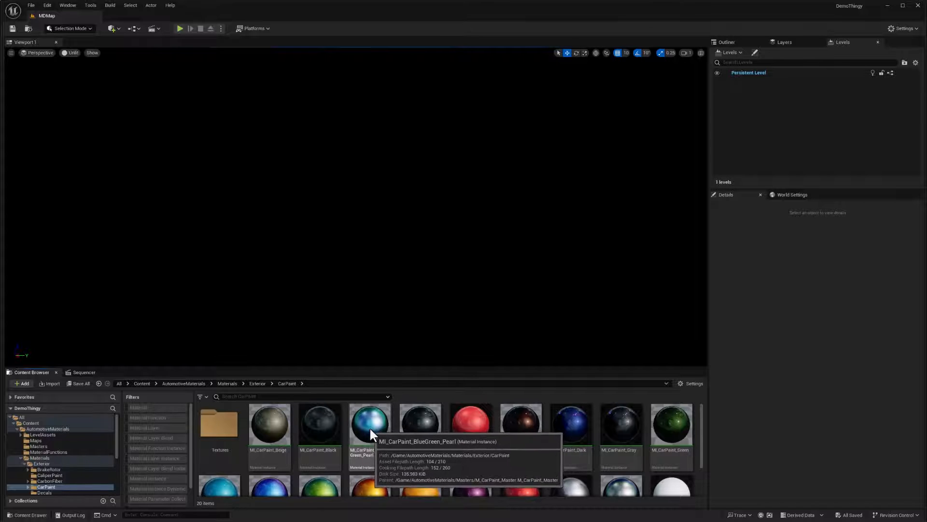
{"action": "scroll", "coordinate": [380, 439], "scroll_direction": "down", "scroll_amount": 1}
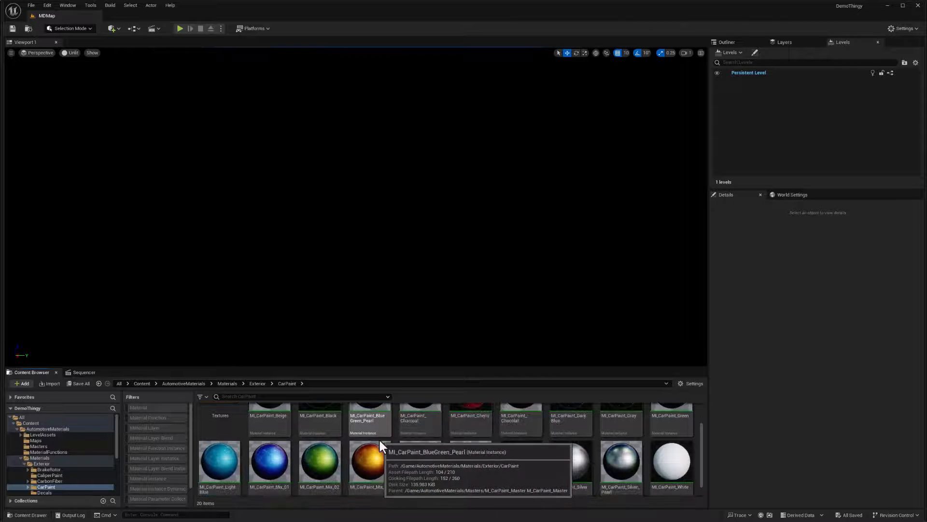
{"action": "scroll", "coordinate": [534, 473], "scroll_direction": "up", "scroll_amount": 1}
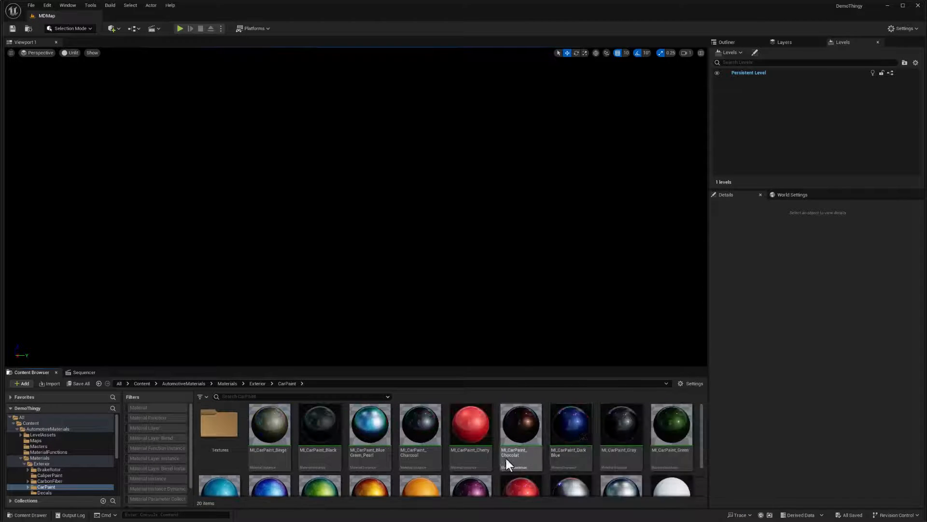
{"action": "scroll", "coordinate": [492, 457], "scroll_direction": "down", "scroll_amount": 1}
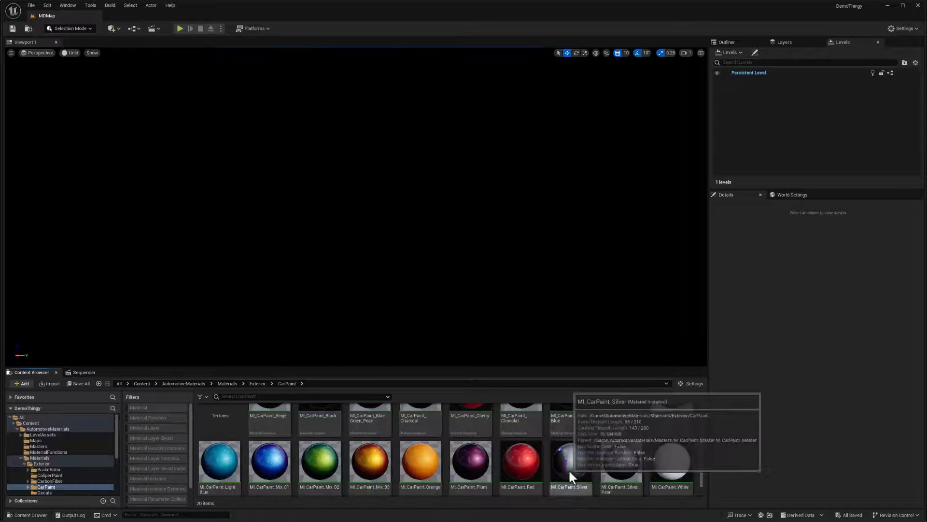
{"action": "scroll", "coordinate": [464, 469], "scroll_direction": "up", "scroll_amount": 2}
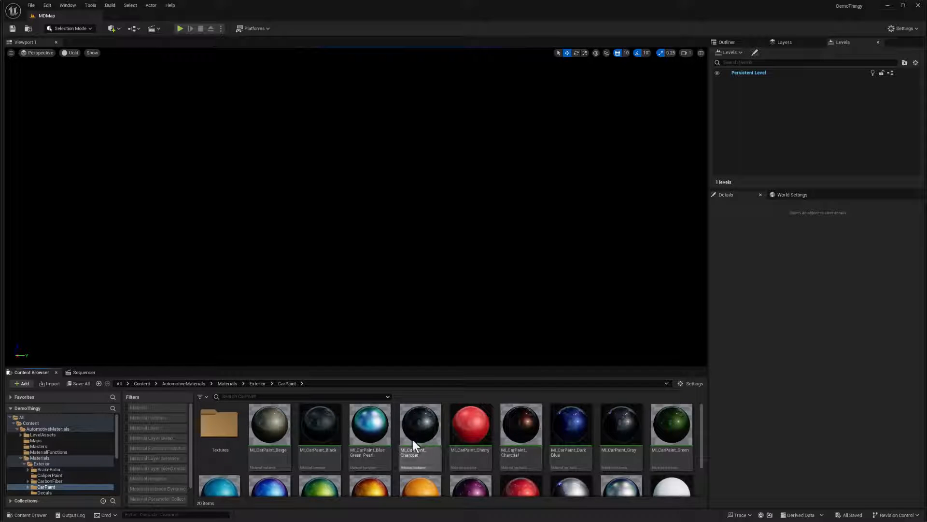
{"action": "left_click", "coordinate": [257, 383]}
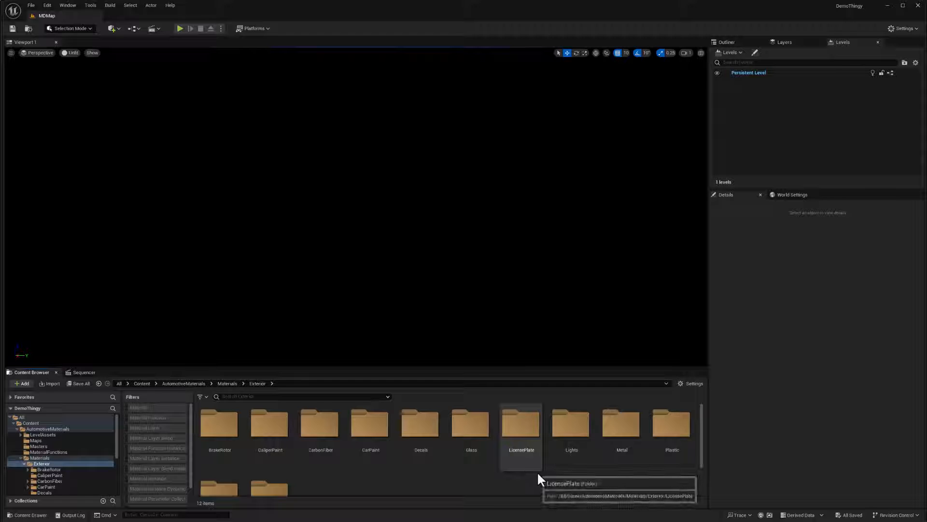
Step: Browse the Metal, Reflector and Glass material folders, returning to Exterior after each
{"action": "double_click", "coordinate": [616, 428]}
{"action": "scroll", "coordinate": [455, 452], "scroll_direction": "down", "scroll_amount": 2}
{"action": "scroll", "coordinate": [455, 452], "scroll_direction": "up", "scroll_amount": 2}
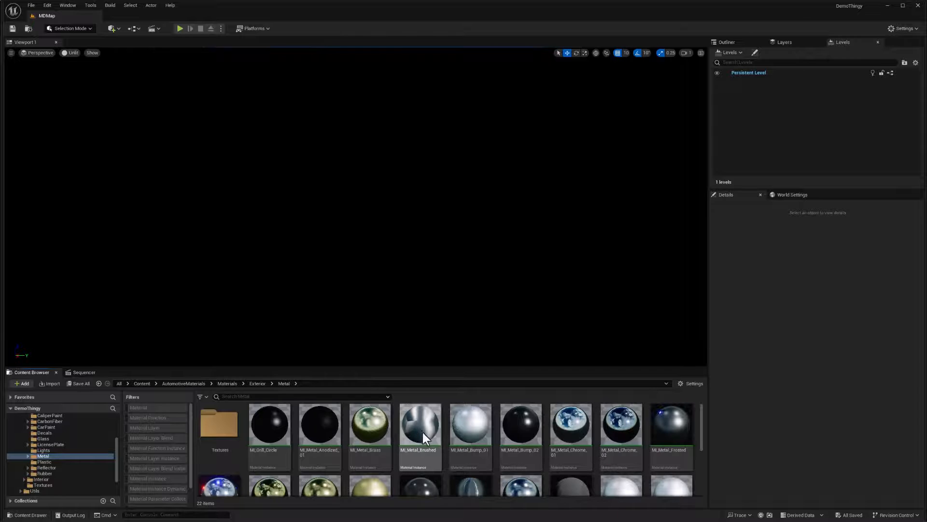
{"action": "scroll", "coordinate": [421, 432], "scroll_direction": "down", "scroll_amount": 2}
{"action": "scroll", "coordinate": [428, 433], "scroll_direction": "up", "scroll_amount": 2}
{"action": "left_click", "coordinate": [257, 382]}
{"action": "scroll", "coordinate": [560, 467], "scroll_direction": "down", "scroll_amount": 1}
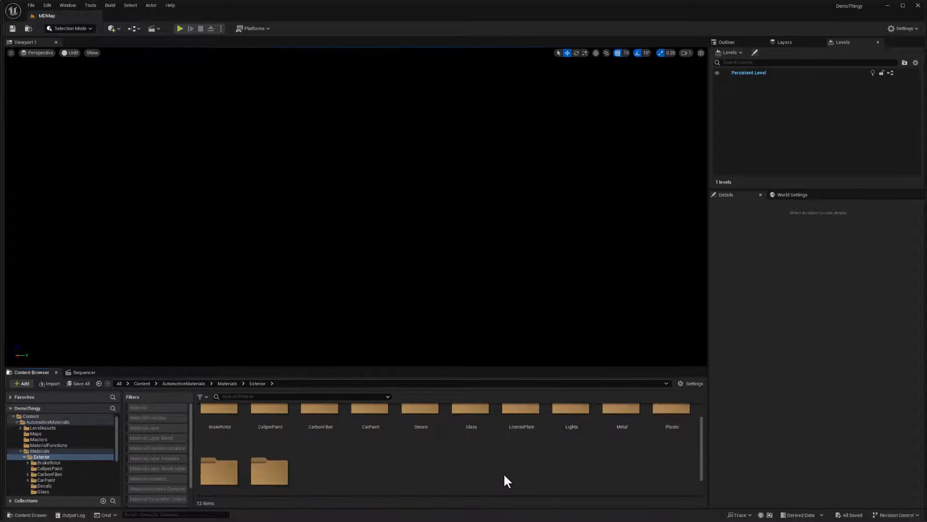
{"action": "scroll", "coordinate": [505, 481], "scroll_direction": "down", "scroll_amount": 2}
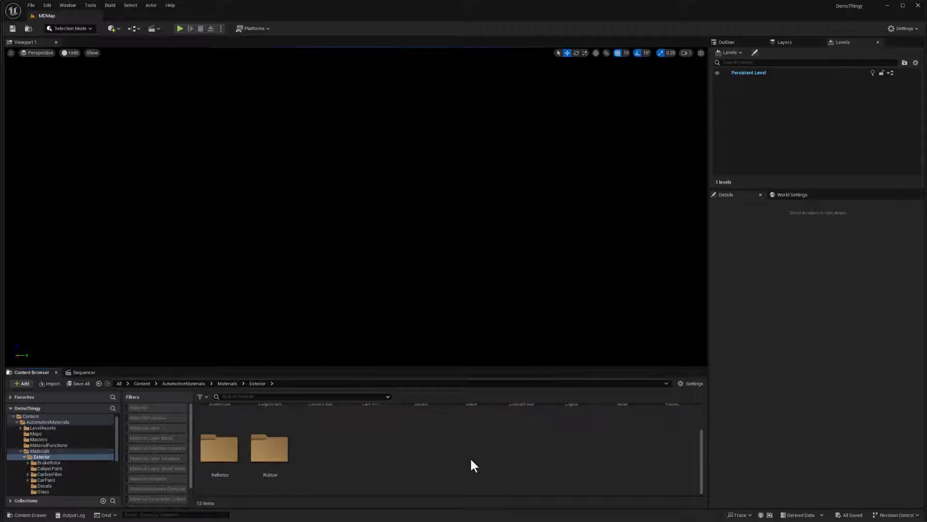
{"action": "double_click", "coordinate": [219, 450]}
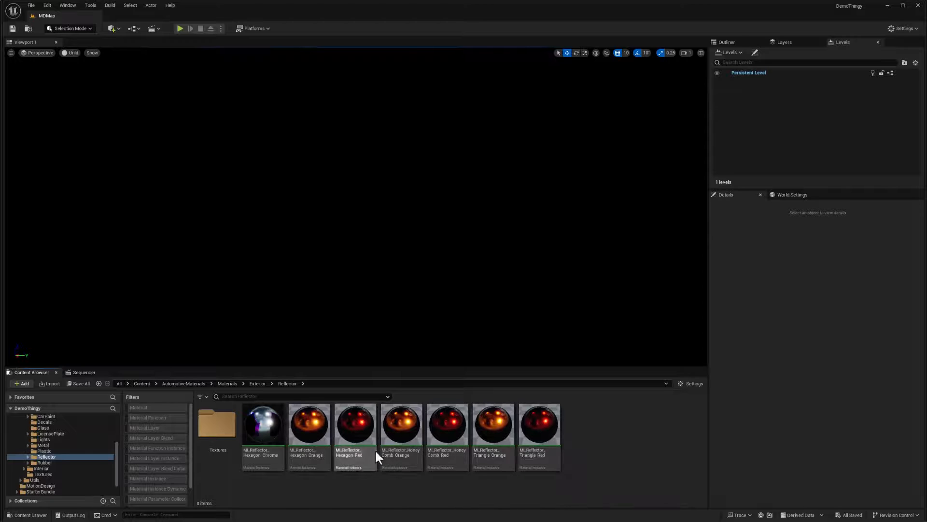
{"action": "left_click", "coordinate": [258, 383]}
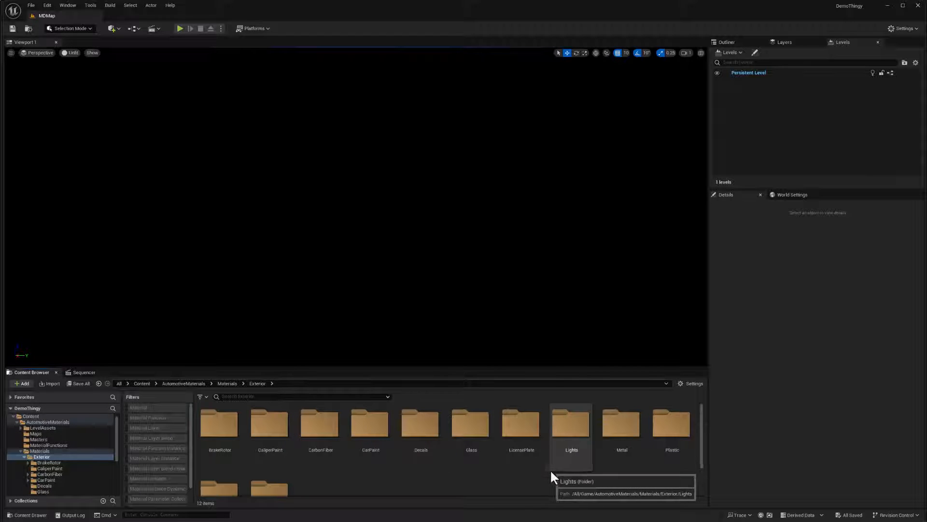
{"action": "double_click", "coordinate": [471, 428]}
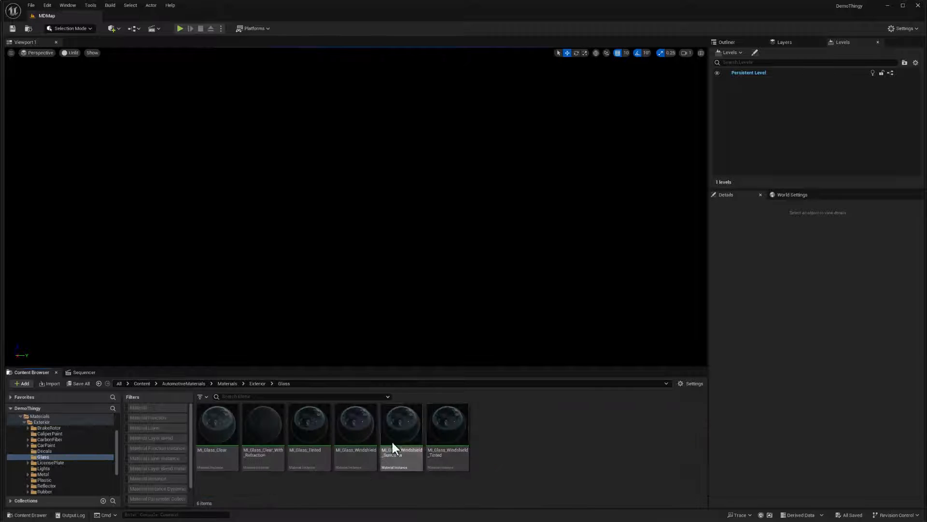
{"action": "left_click", "coordinate": [259, 383]}
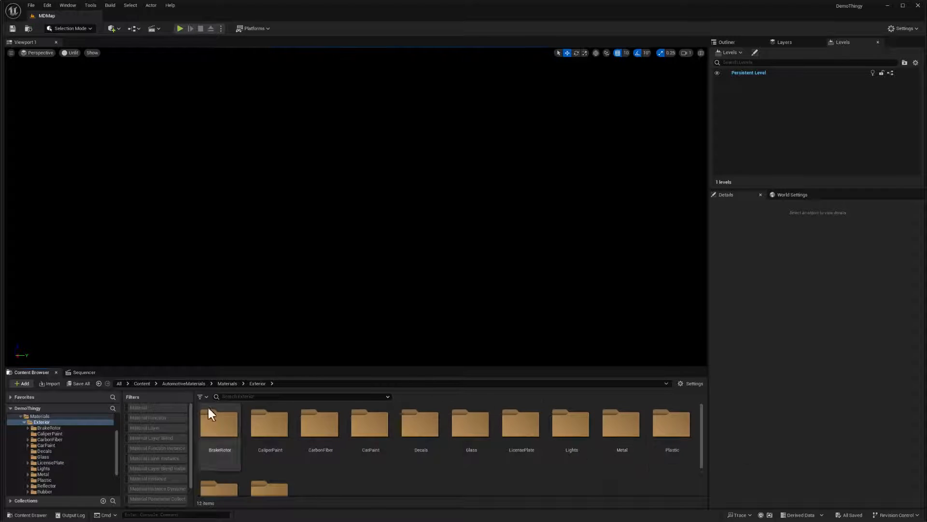
Step: Go up to Content and into the Virtual_Studio_Kit Materials folder
{"action": "left_click", "coordinate": [178, 382]}
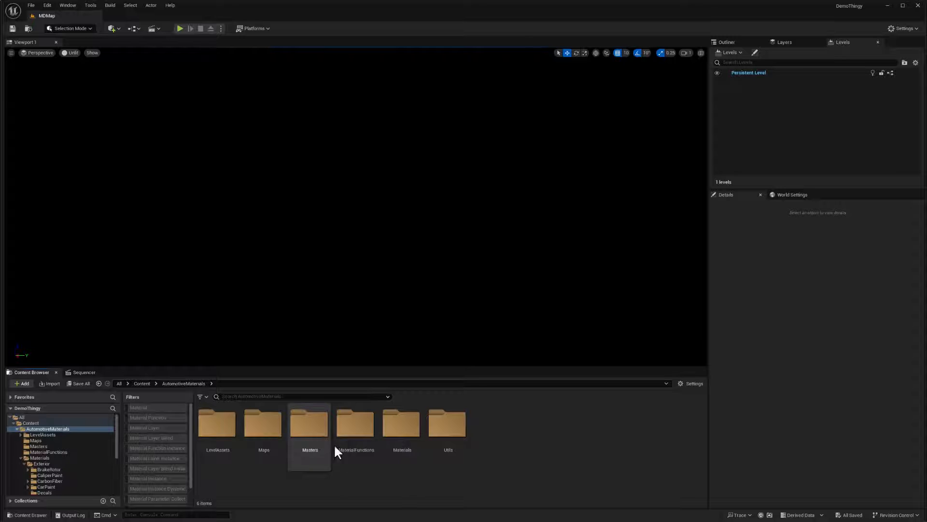
{"action": "left_click", "coordinate": [142, 381]}
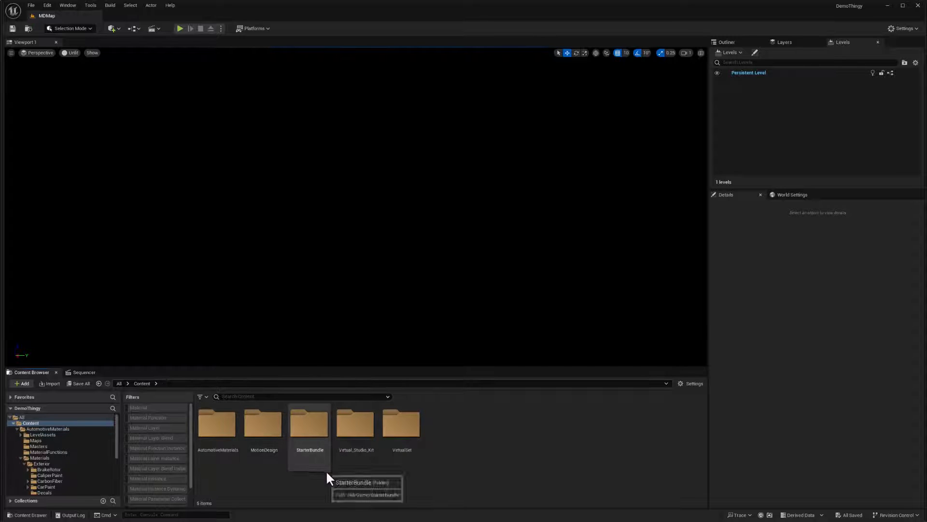
{"action": "double_click", "coordinate": [355, 429]}
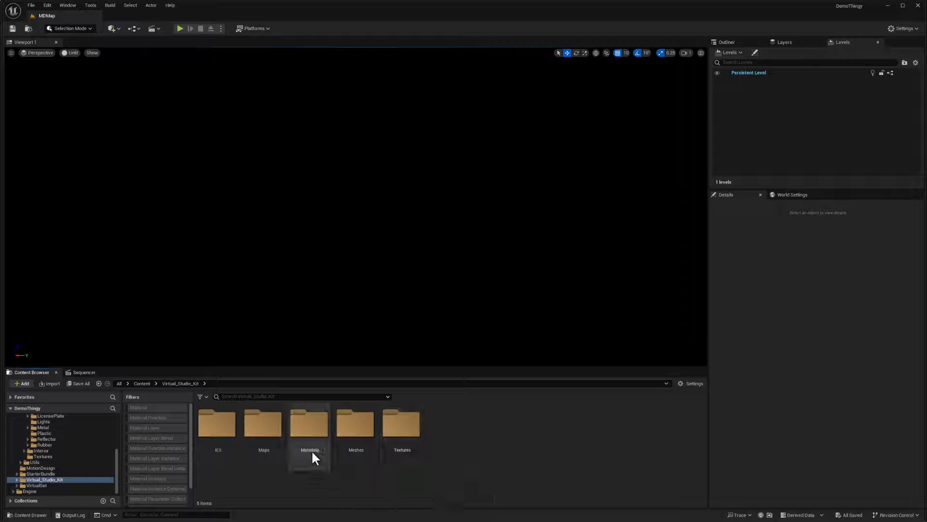
{"action": "double_click", "coordinate": [311, 428]}
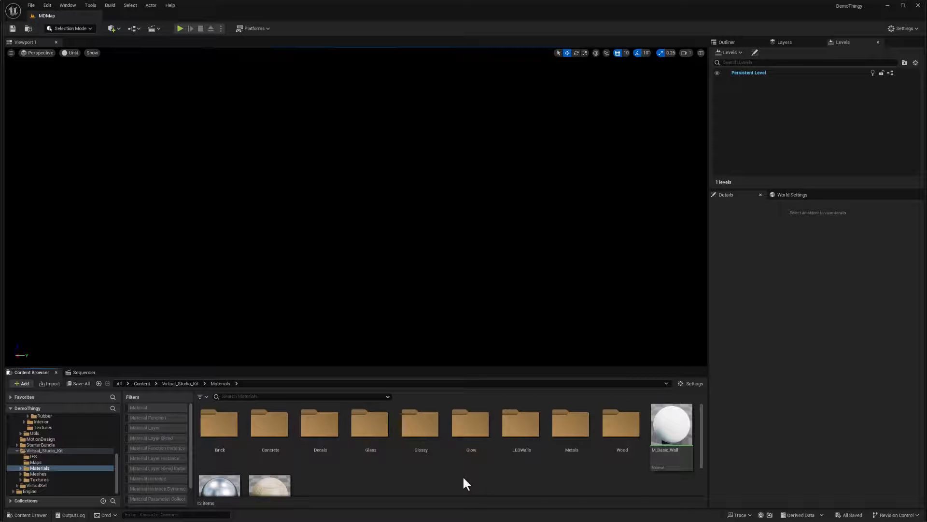
Step: Browse the Glossy and Glow material folders, returning to Materials after each
{"action": "double_click", "coordinate": [421, 429]}
{"action": "scroll", "coordinate": [478, 446], "scroll_direction": "down", "scroll_amount": 3}
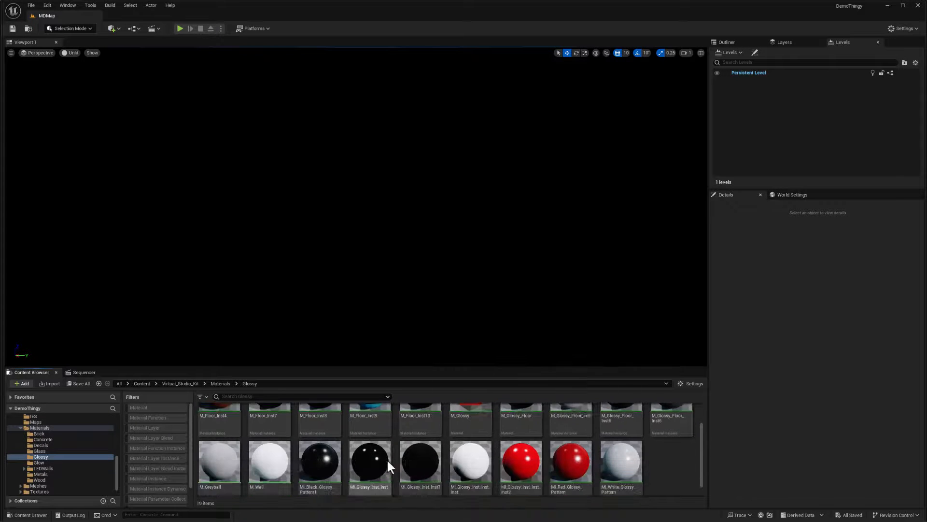
{"action": "scroll", "coordinate": [387, 459], "scroll_direction": "up", "scroll_amount": 1}
{"action": "left_click", "coordinate": [285, 474]}
{"action": "left_click", "coordinate": [220, 383]}
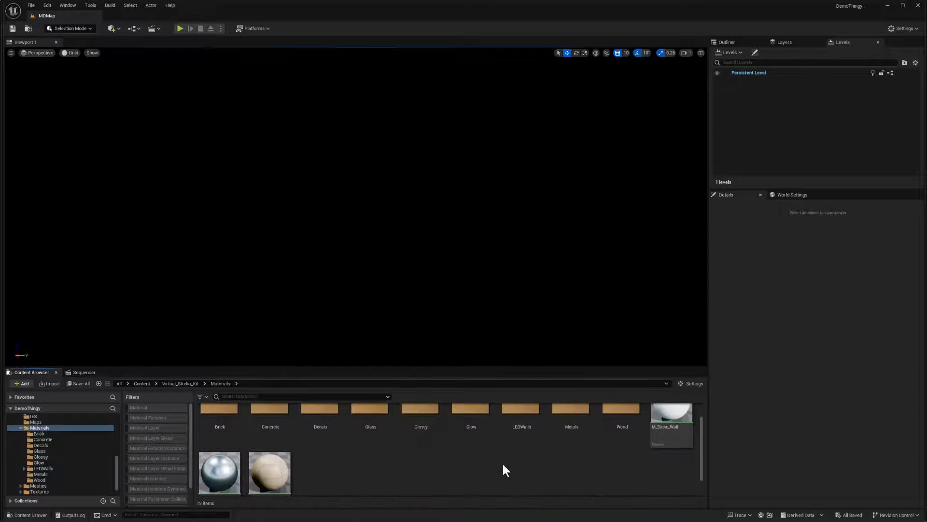
{"action": "scroll", "coordinate": [482, 463], "scroll_direction": "up", "scroll_amount": 2}
{"action": "double_click", "coordinate": [471, 428]}
{"action": "scroll", "coordinate": [477, 437], "scroll_direction": "down", "scroll_amount": 1}
{"action": "scroll", "coordinate": [396, 464], "scroll_direction": "up", "scroll_amount": 2}
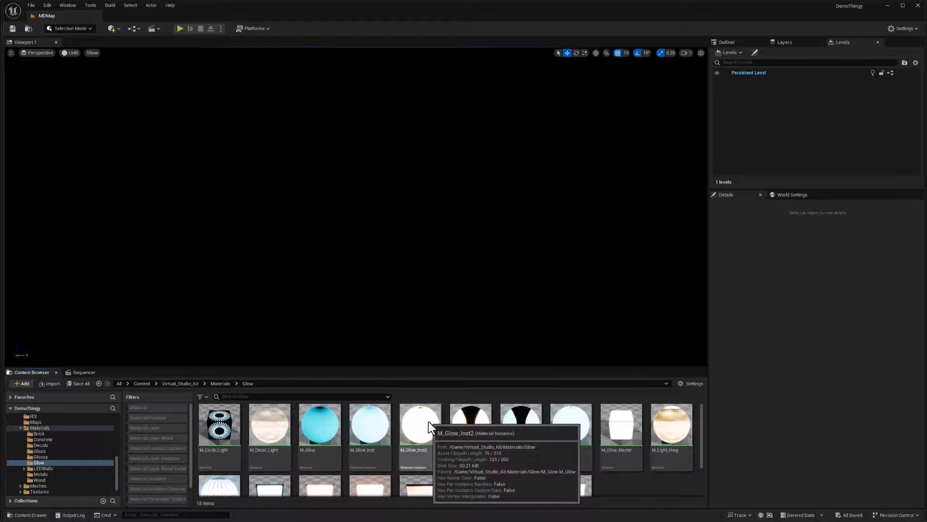
{"action": "left_click", "coordinate": [220, 383]}
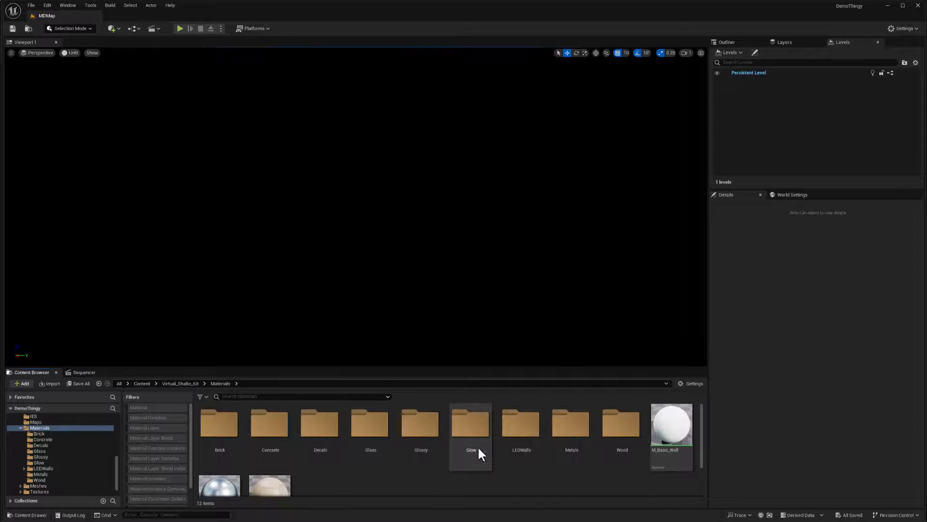
Step: Go up to Virtual_Studio_Kit and into its Meshes > Paragon folder of 35 static meshes
{"action": "left_click", "coordinate": [182, 383]}
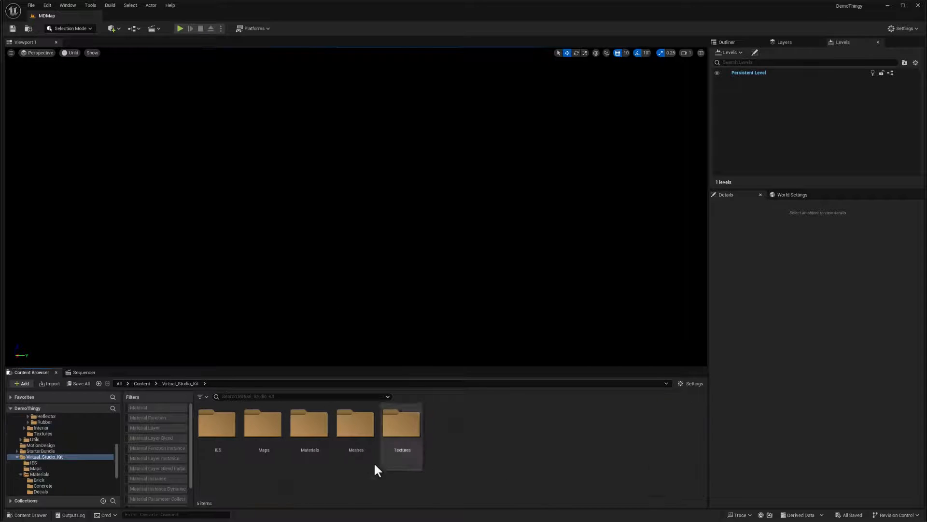
{"action": "double_click", "coordinate": [356, 434]}
{"action": "left_click", "coordinate": [478, 435]}
{"action": "double_click", "coordinate": [476, 429]}
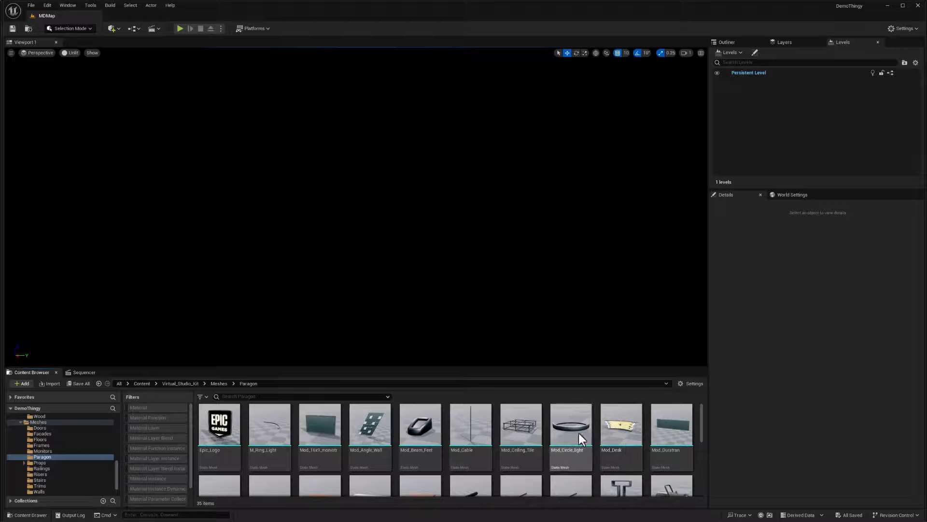
{"action": "scroll", "coordinate": [569, 437], "scroll_direction": "down", "scroll_amount": 4}
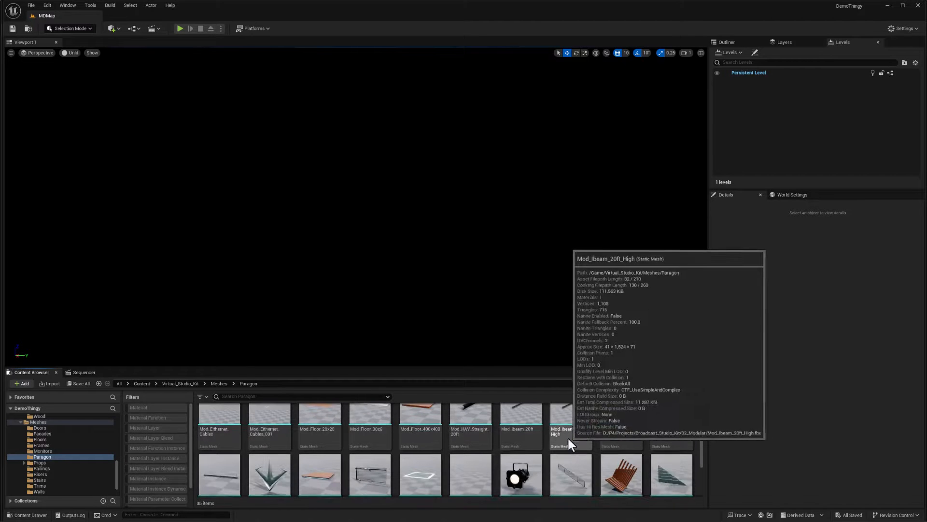
{"action": "scroll", "coordinate": [519, 469], "scroll_direction": "down", "scroll_amount": 2}
{"action": "scroll", "coordinate": [611, 459], "scroll_direction": "up", "scroll_amount": 3}
{"action": "scroll", "coordinate": [593, 461], "scroll_direction": "up", "scroll_amount": 3}
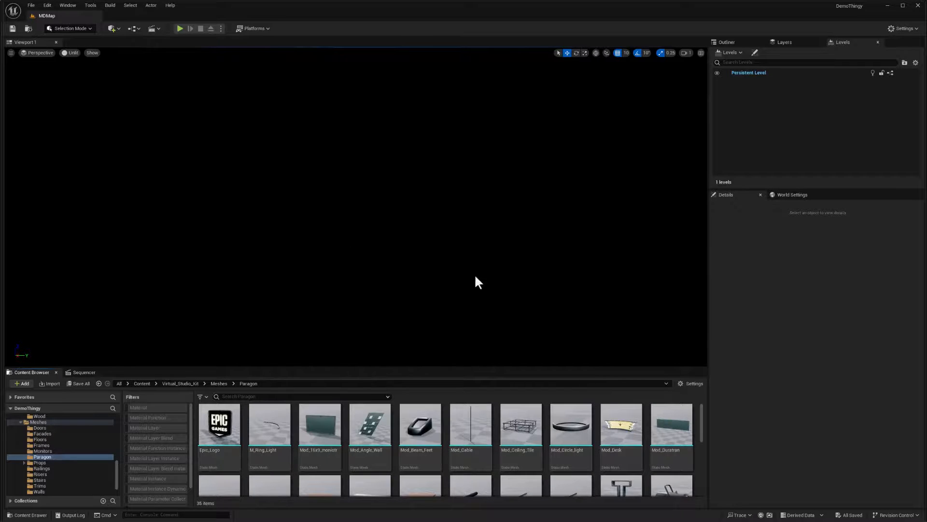
Step: Switch to the MD54Pro shield project, scrub its Sequencer to frame 71, then show Content again
{"action": "key", "text": "super+Tab"}
{"action": "left_click", "coordinate": [391, 146]}
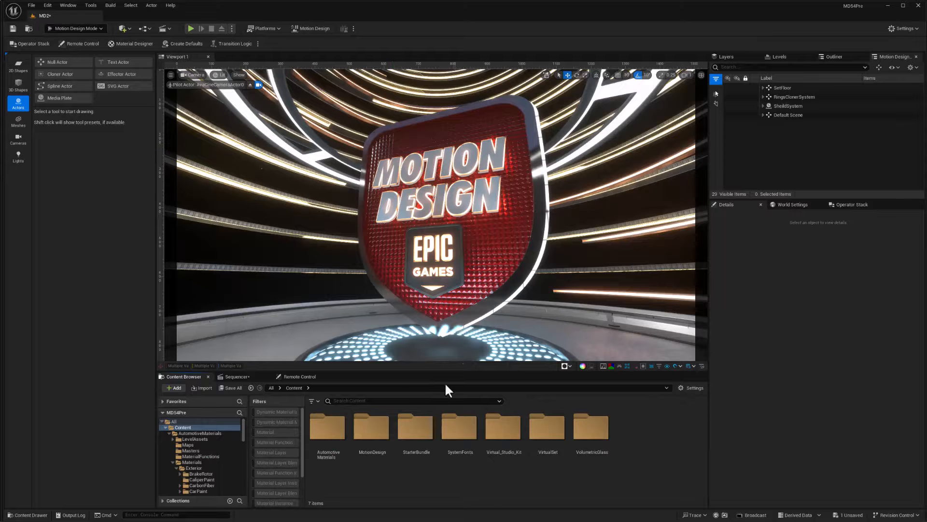
{"action": "left_click", "coordinate": [236, 377]}
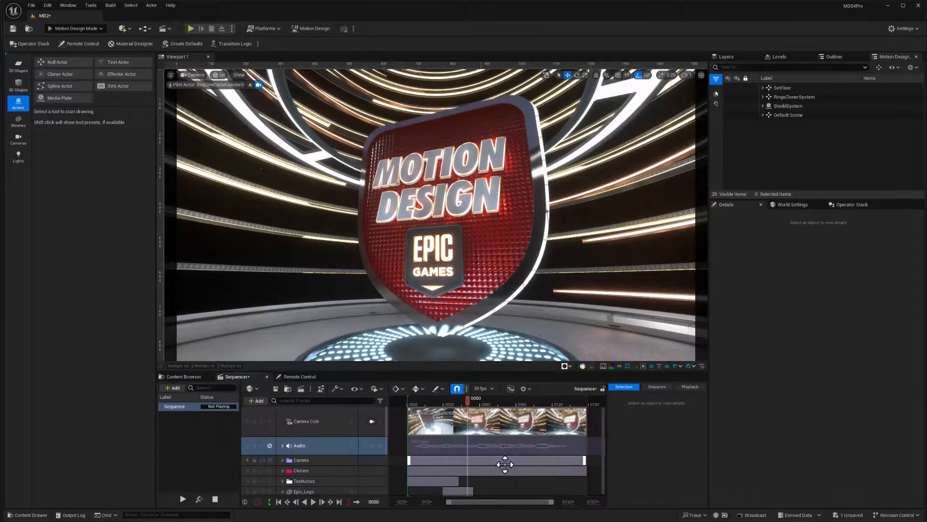
{"action": "left_click", "coordinate": [472, 404]}
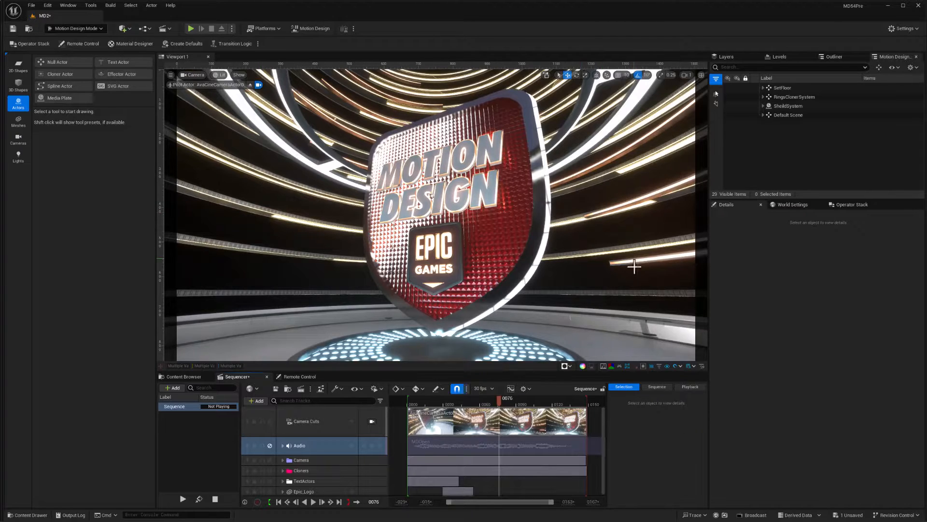
{"action": "mouse_move", "coordinate": [500, 404]}
{"action": "left_mouse_down"}
{"action": "mouse_move", "coordinate": [459, 409]}
{"action": "mouse_move", "coordinate": [490, 397]}
{"action": "left_mouse_up"}
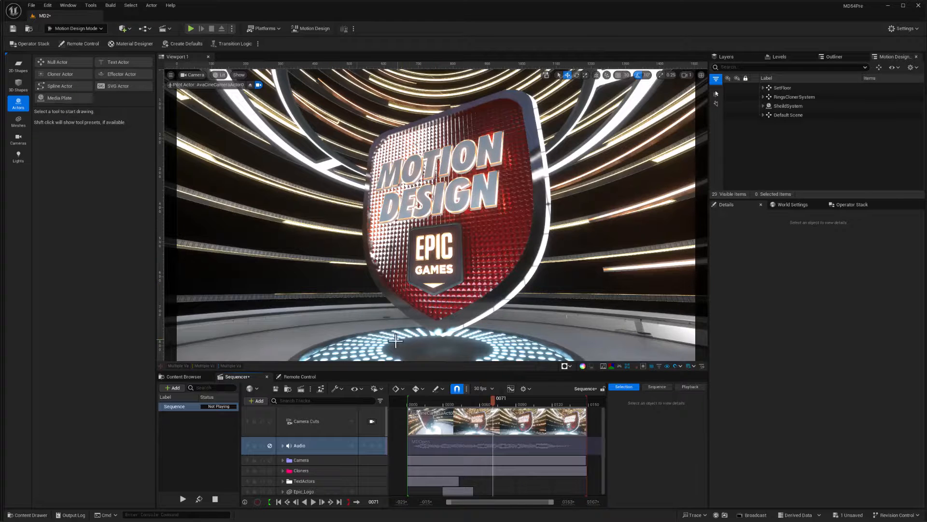
{"action": "left_click", "coordinate": [184, 377]}
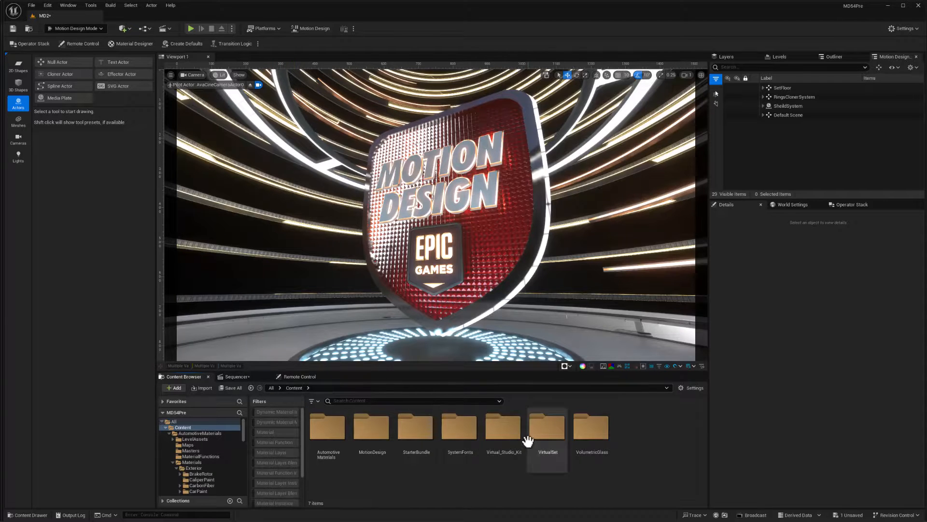
Step: Browse into Virtual_Studio_Kit > Meshes > Paragon in the shield project
{"action": "double_click", "coordinate": [504, 429]}
{"action": "double_click", "coordinate": [460, 427]}
{"action": "left_click", "coordinate": [572, 433]}
{"action": "double_click", "coordinate": [573, 435]}
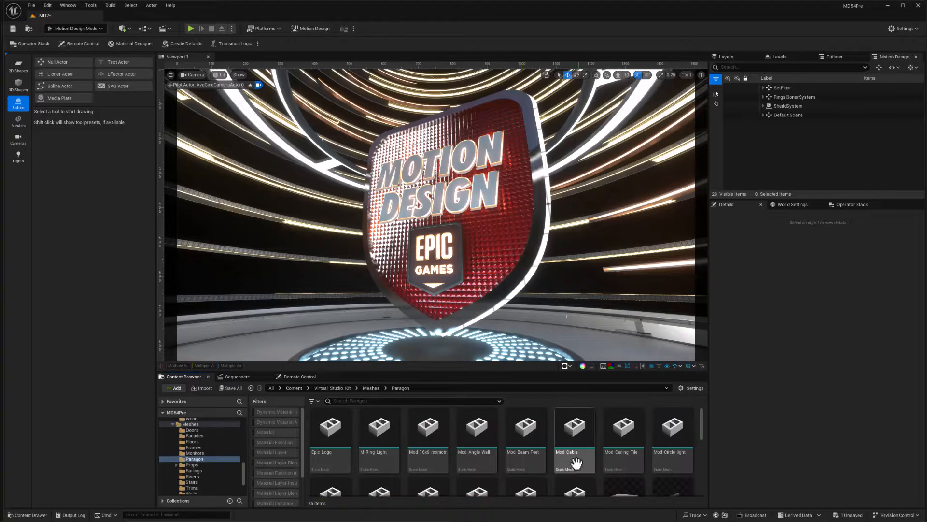